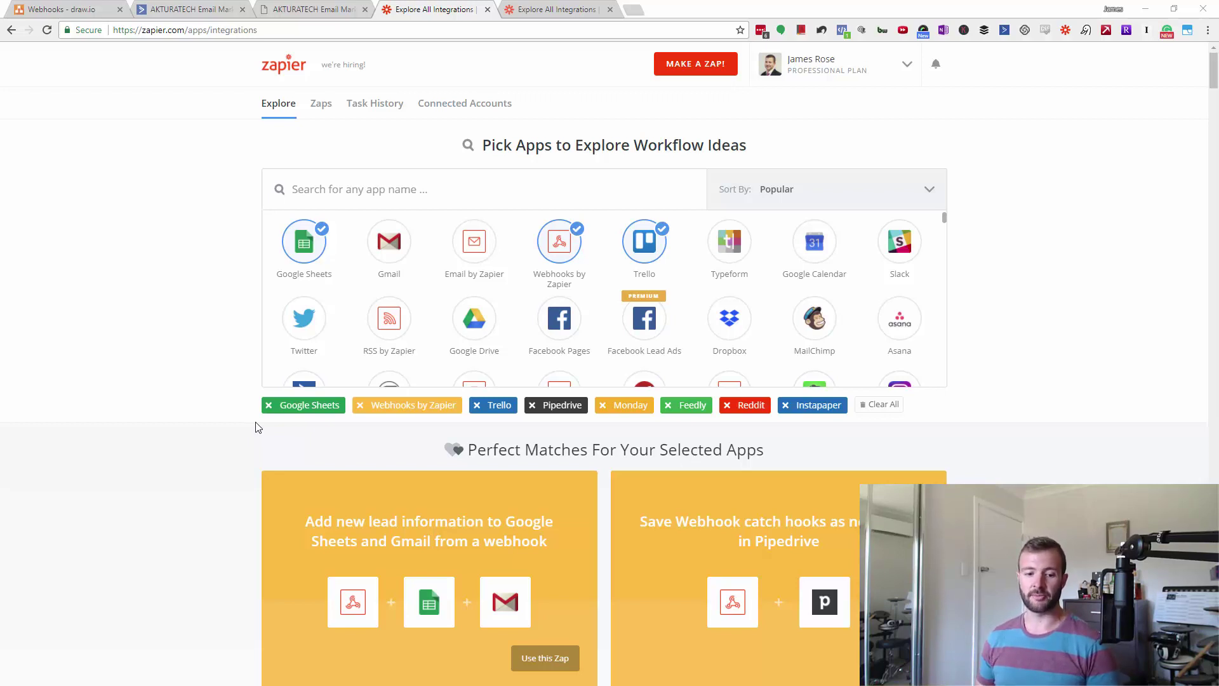
# Step: Start a new zap and choose Webhooks by Zapier, searched as 'webho', as its trigger app
pyautogui.click(704, 69)
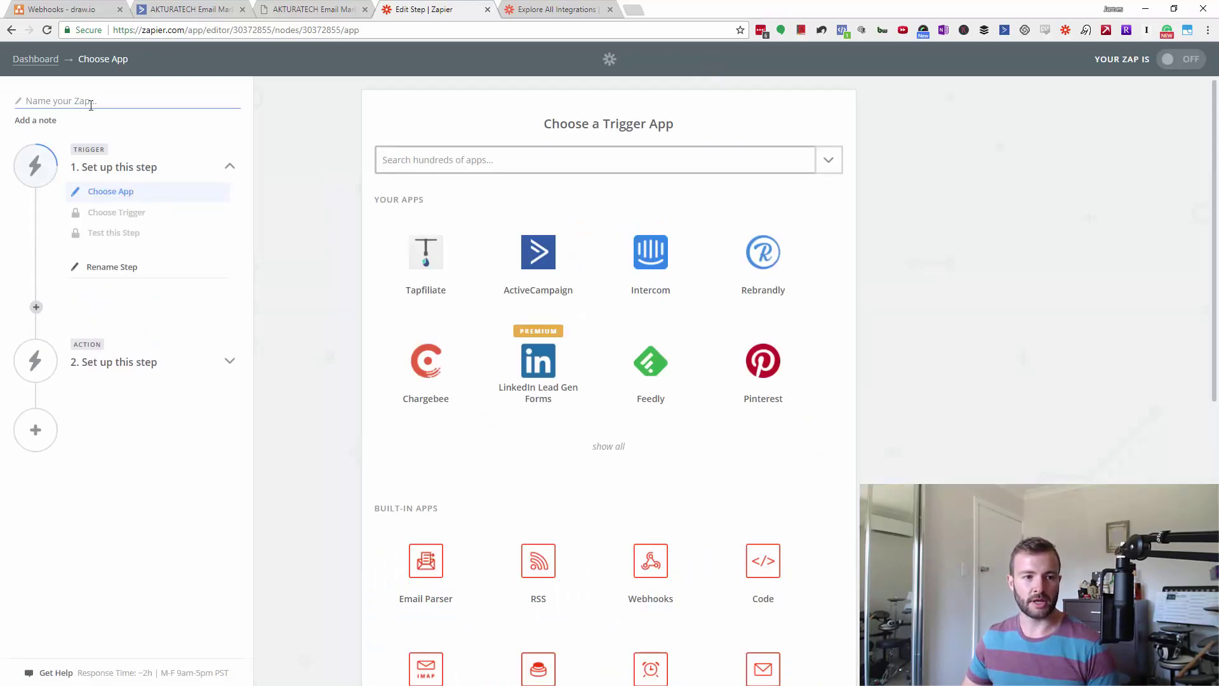
pyautogui.click(463, 159)
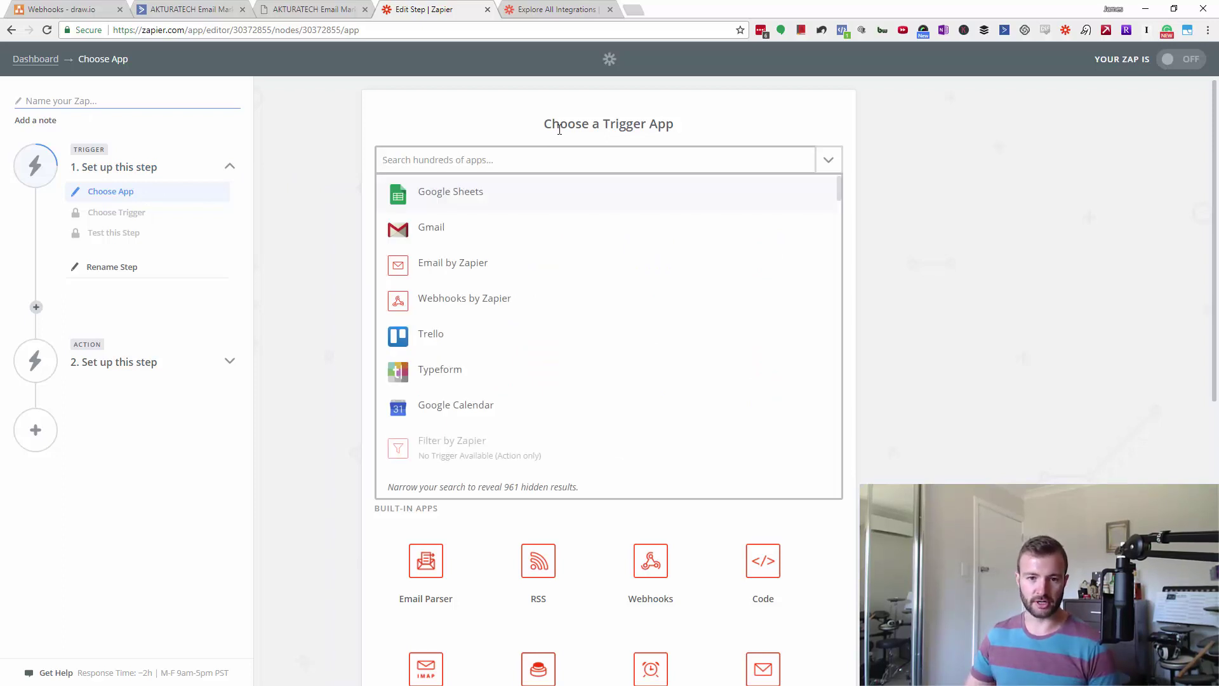
pyautogui.write('webho')
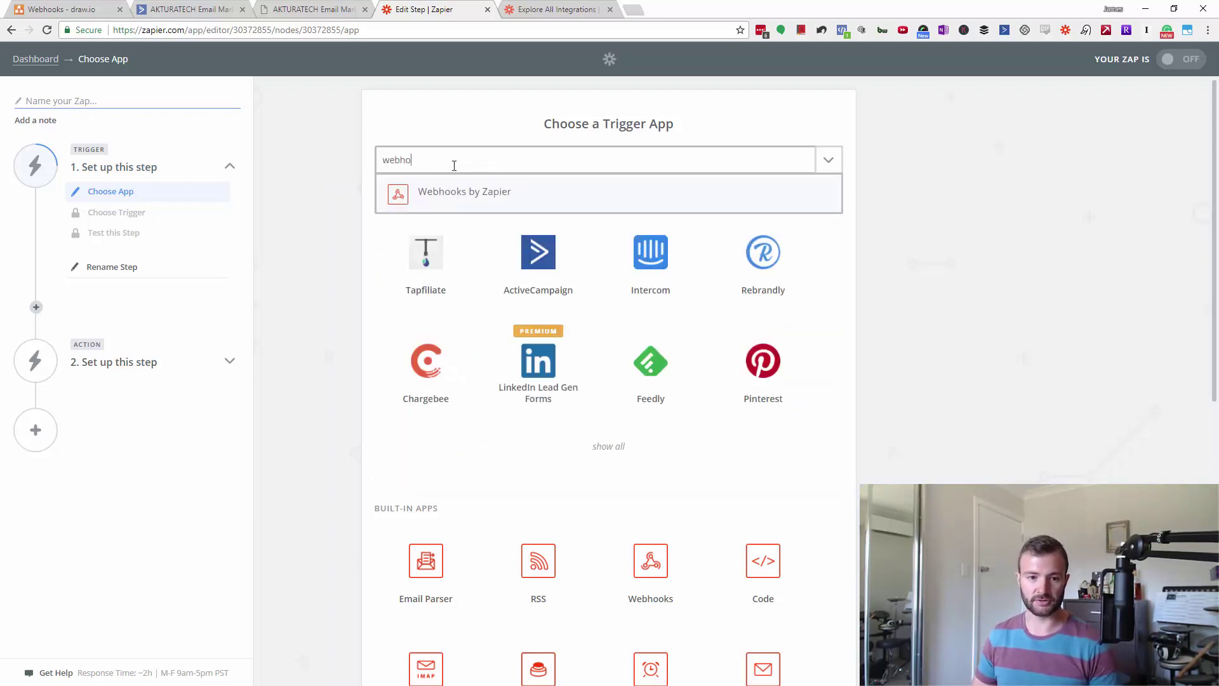
pyautogui.click(460, 198)
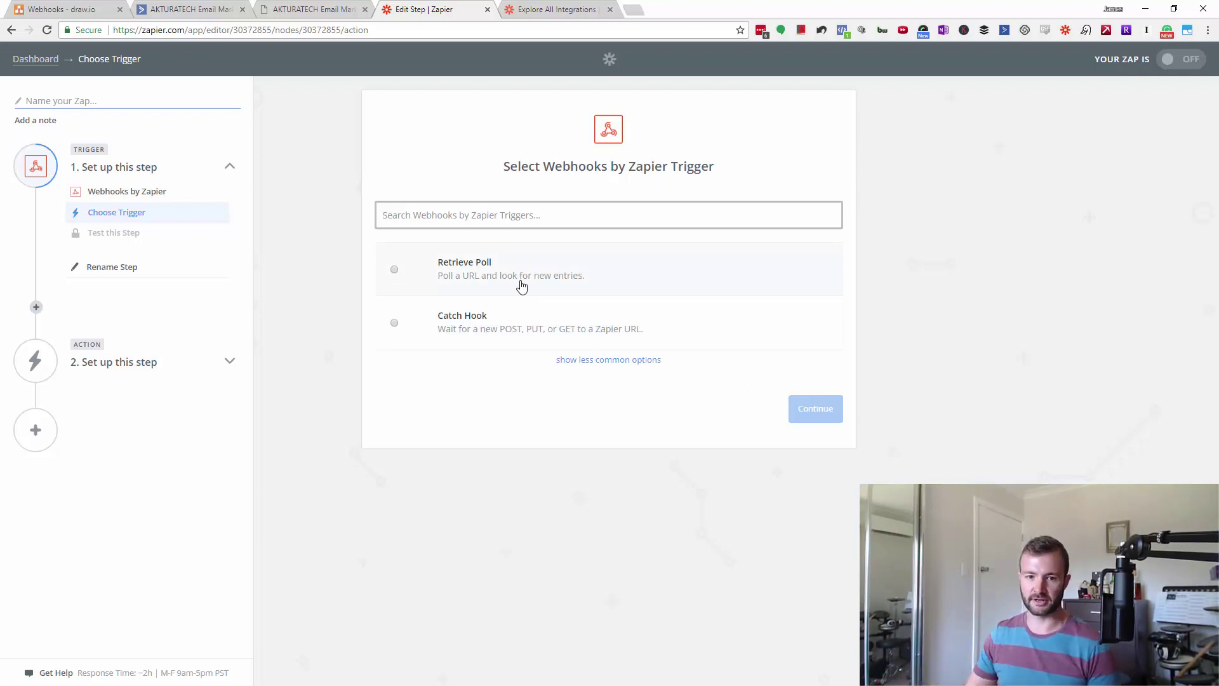
# Step: Set the trigger event to Catch Hook, leaving the optional child key blank
pyautogui.click(596, 361)
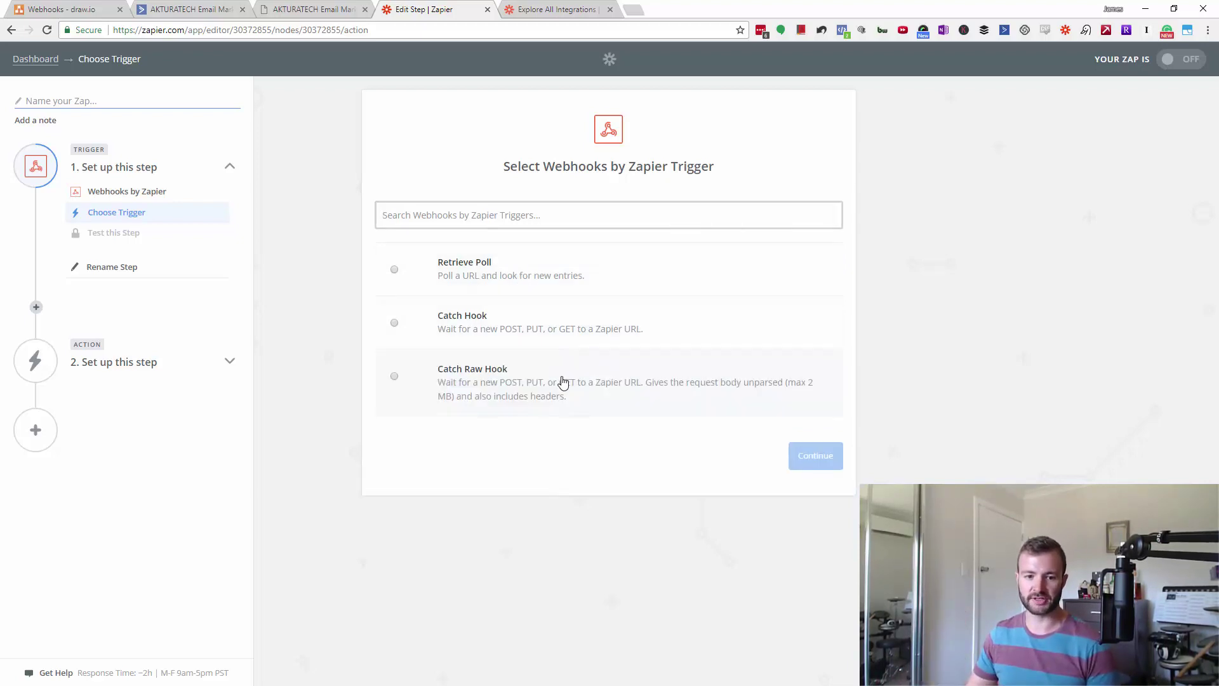
pyautogui.click(515, 332)
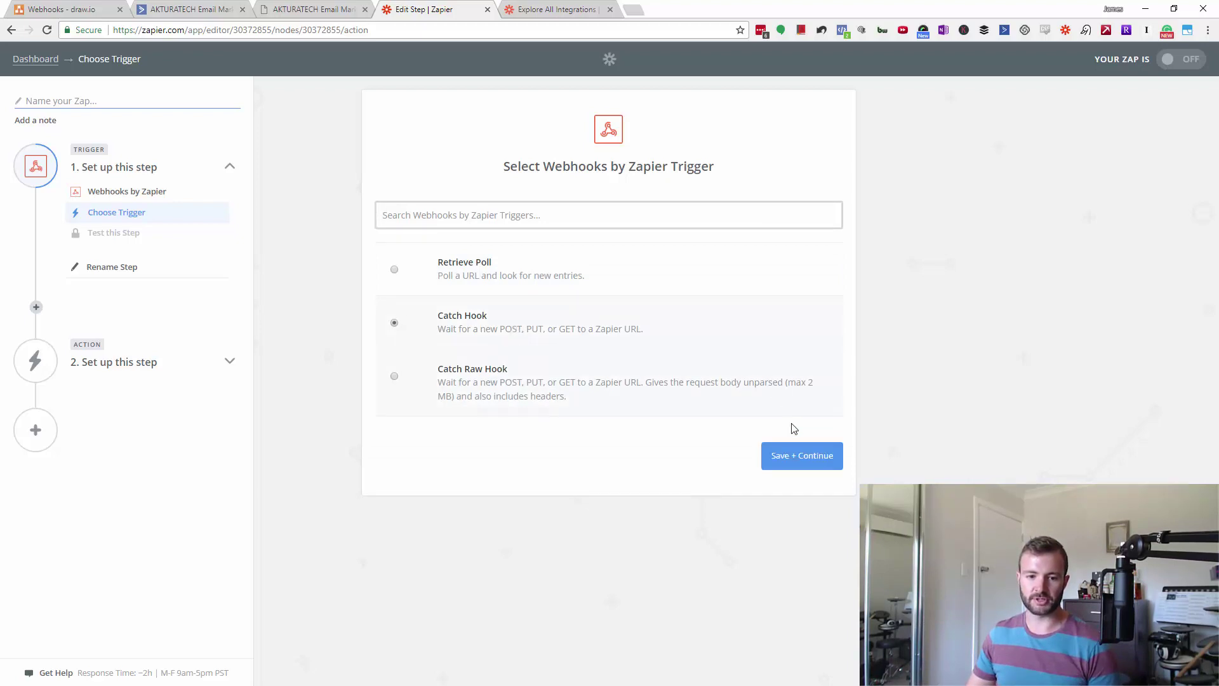
pyautogui.click(788, 456)
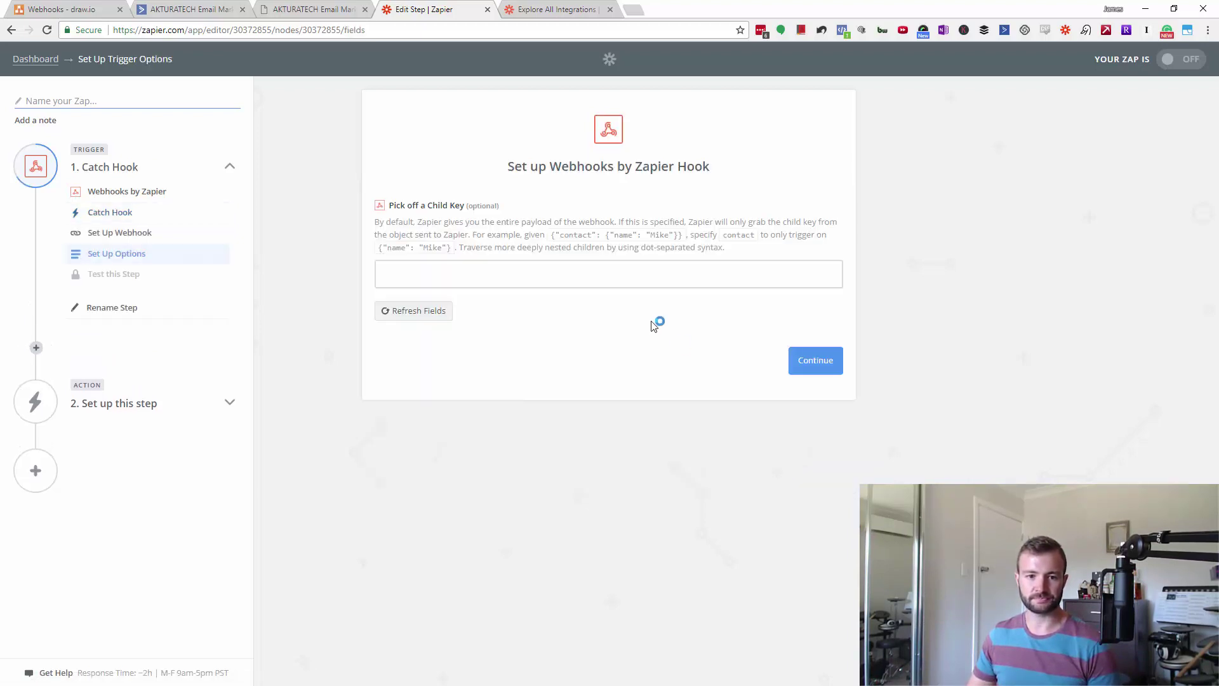
pyautogui.click(815, 360)
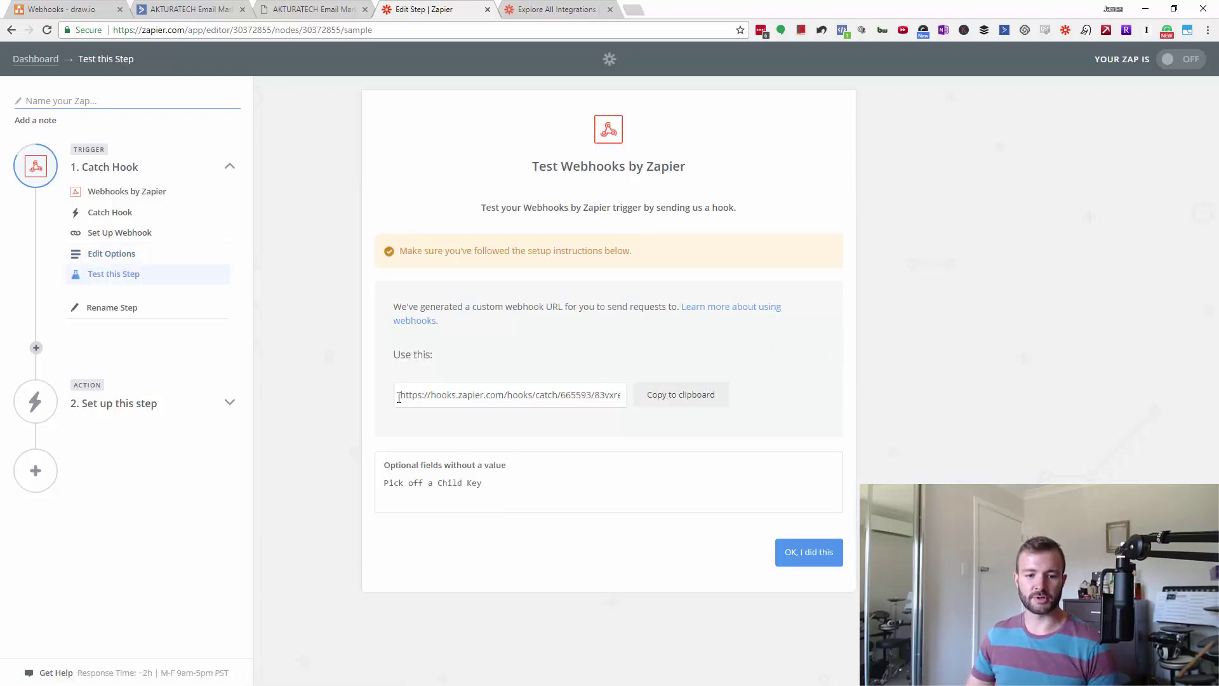
# Step: Copy the generated custom webhook URL to the clipboard
pyautogui.moveTo(400, 394); pyautogui.dragTo(652, 398)
pyautogui.click(652, 398)
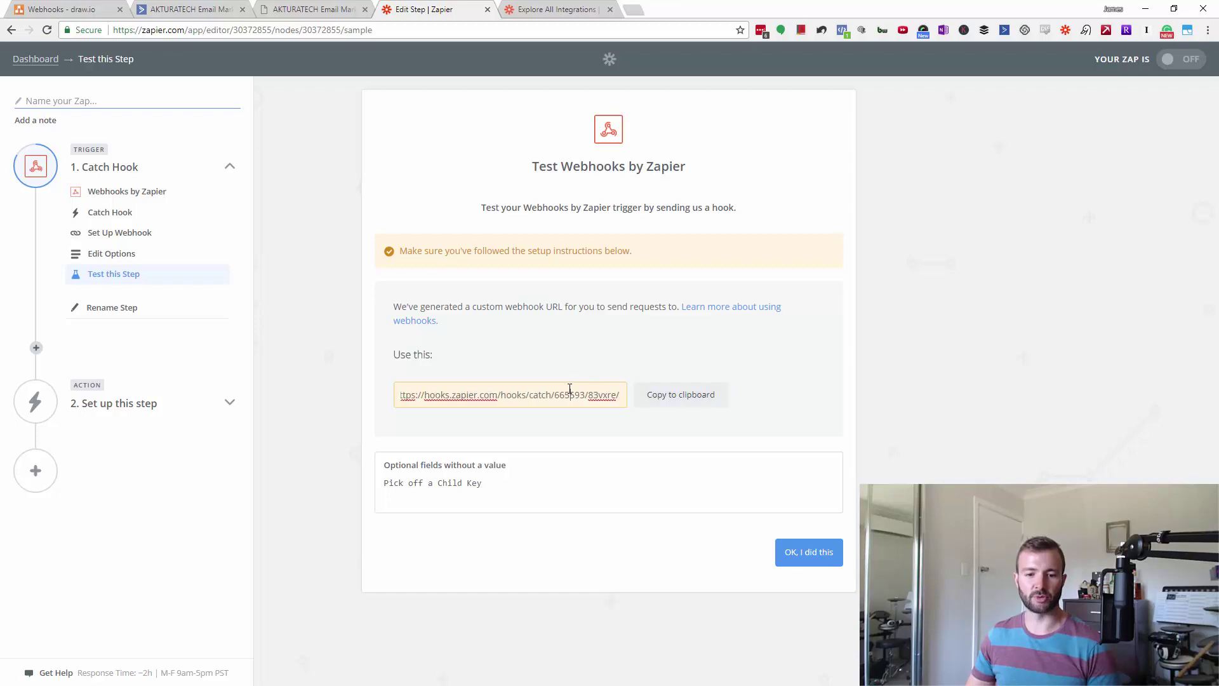
pyautogui.click(652, 398)
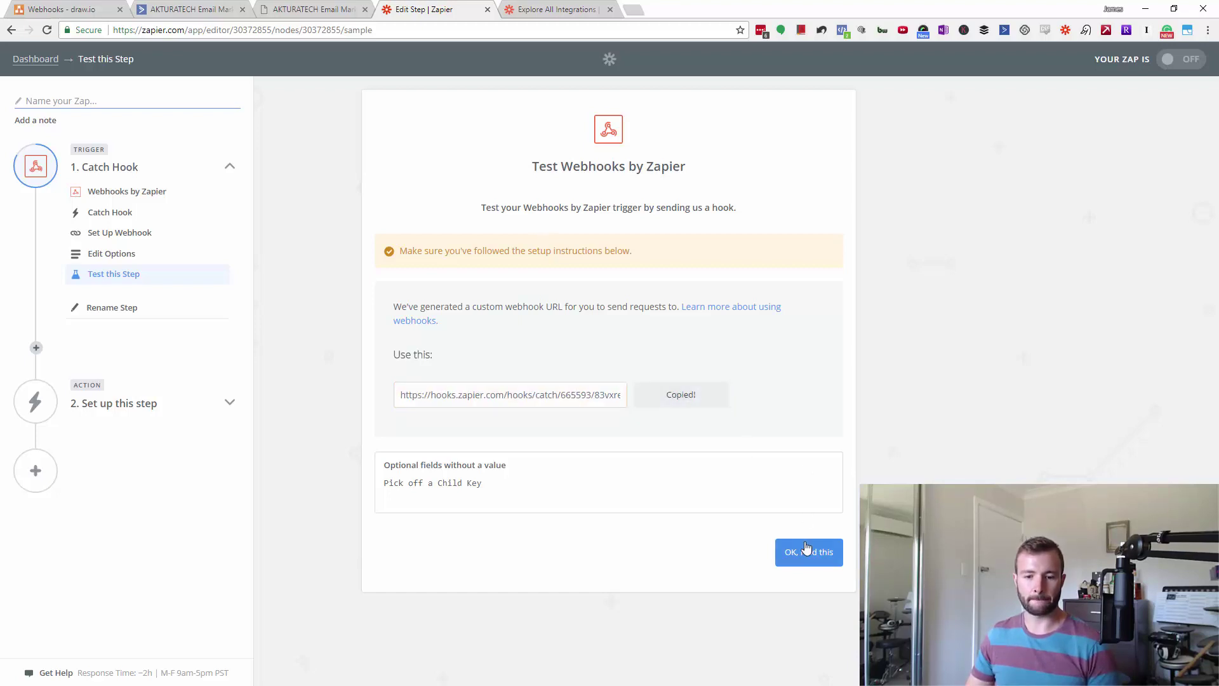
# Step: Add a Webhook action on the automation's Yes branch posting to the pasted Zapier hook URL, and save it
pyautogui.click(206, 12)
pyautogui.click(318, 13)
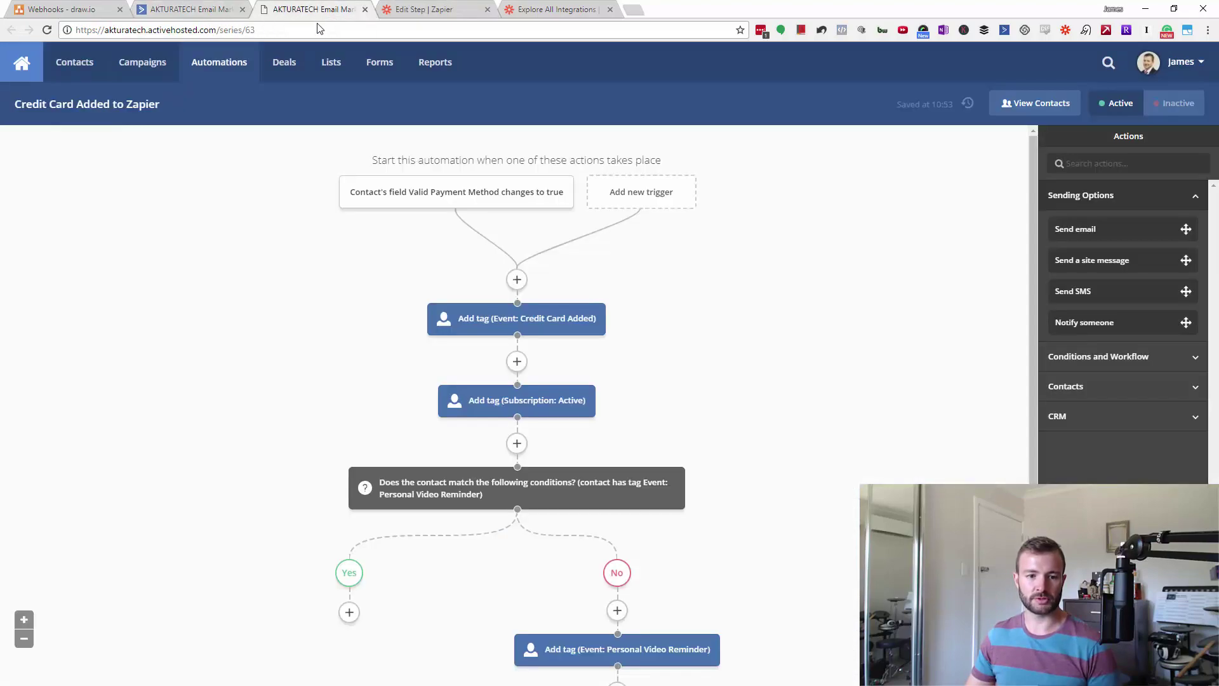
pyautogui.scroll(-2, 806, 327)
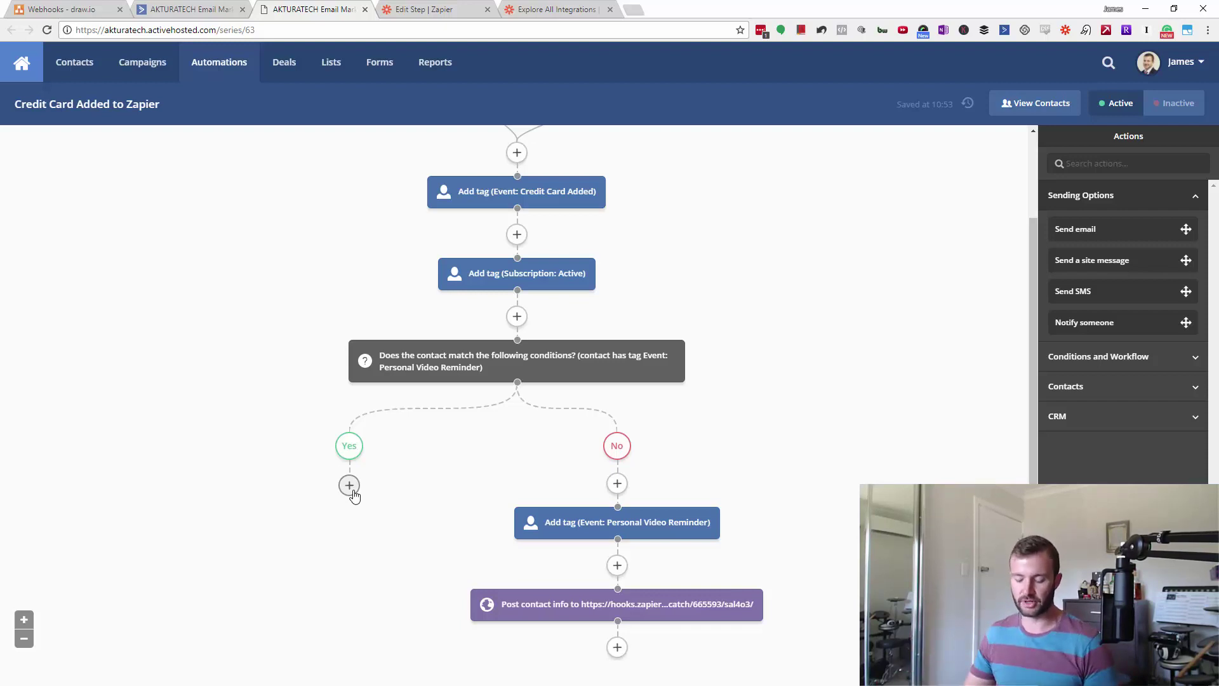
pyautogui.click(349, 486)
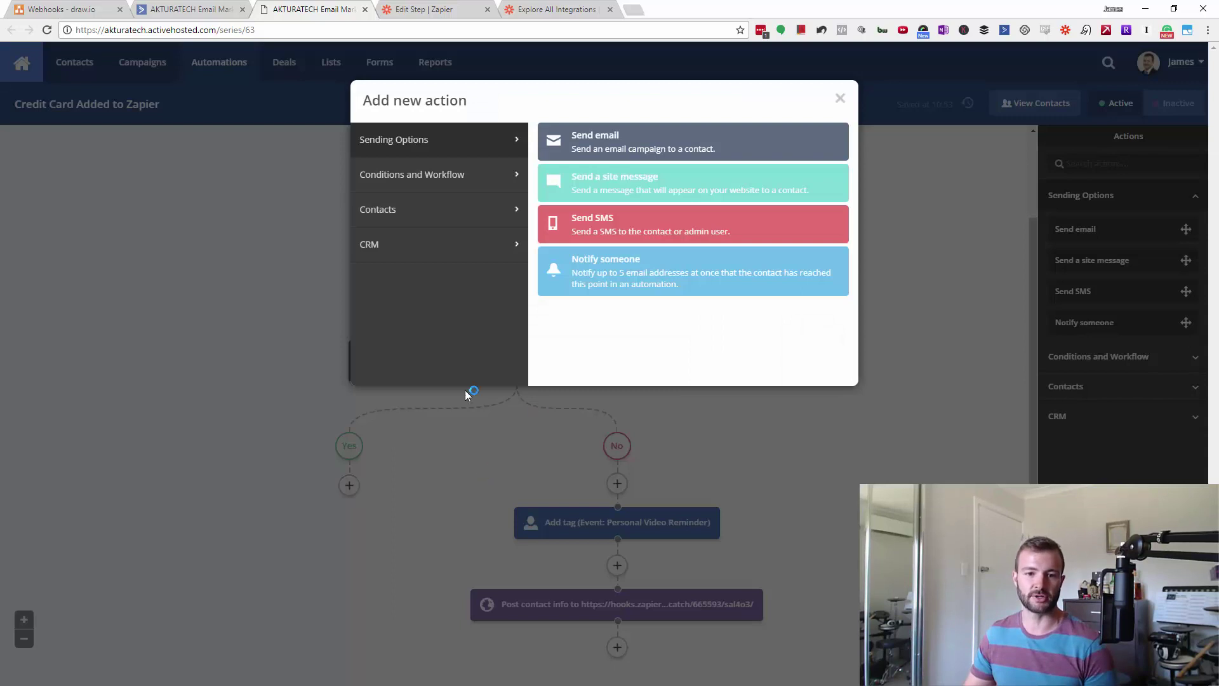
pyautogui.click(415, 182)
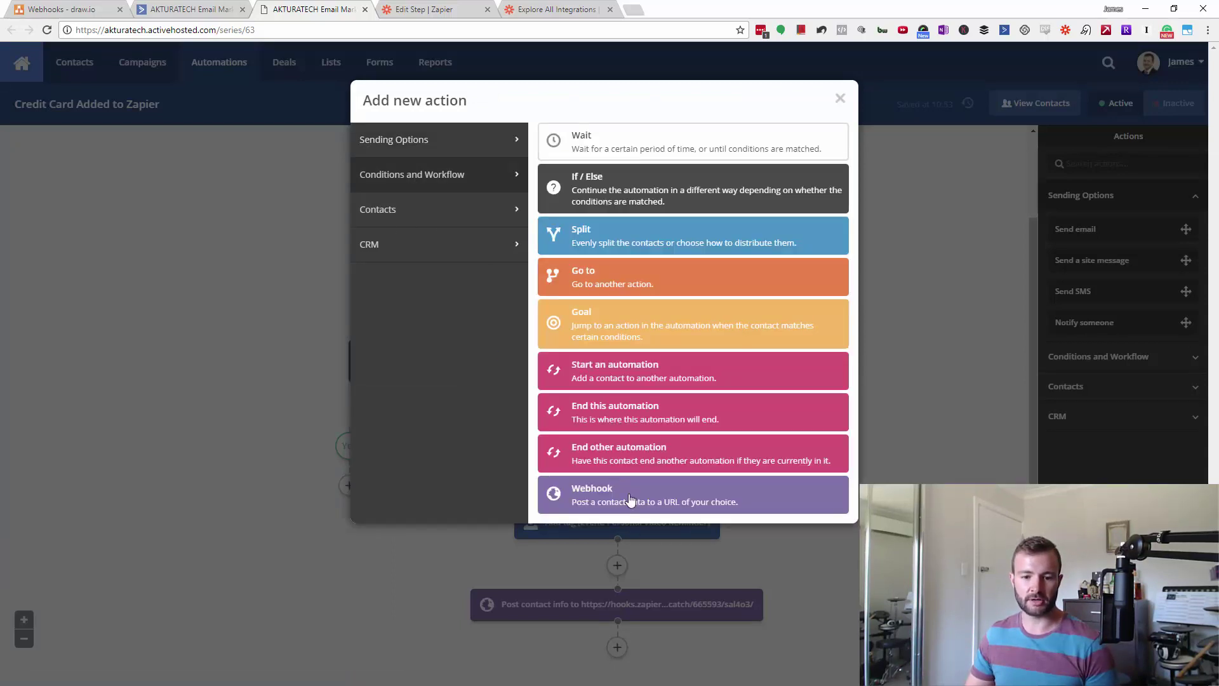
pyautogui.click(590, 497)
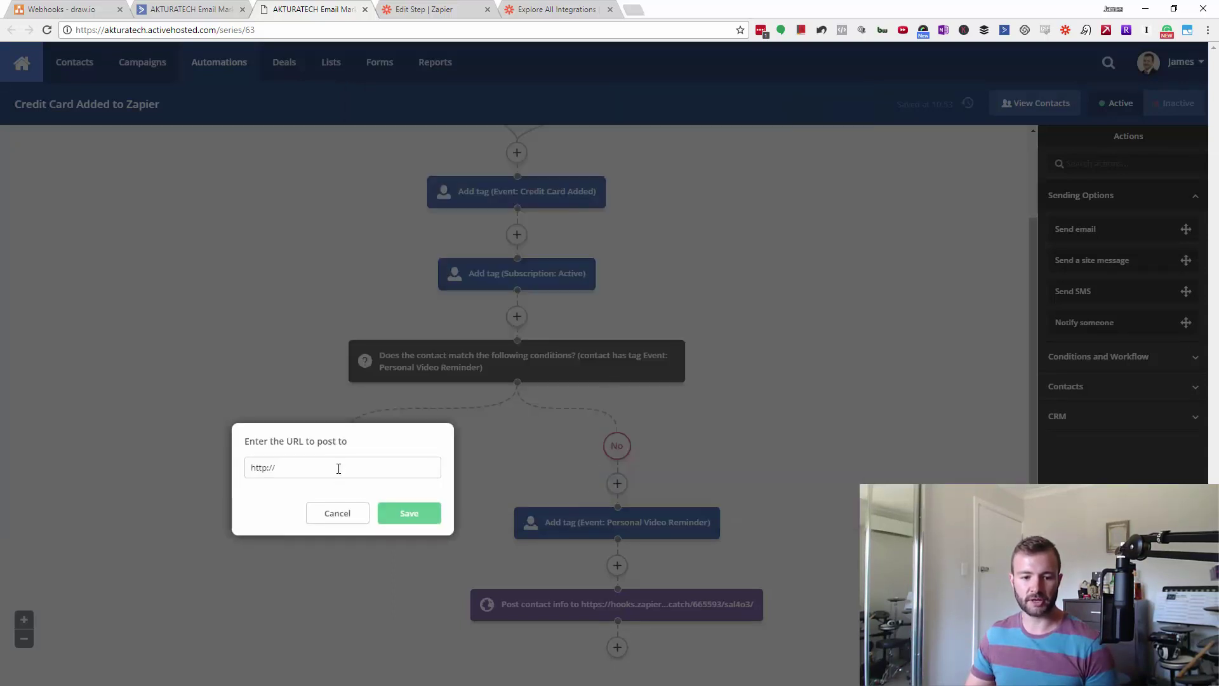
pyautogui.moveTo(337, 468); pyautogui.dragTo(144, 441)
pyautogui.hotkey('ctrl', 'v')
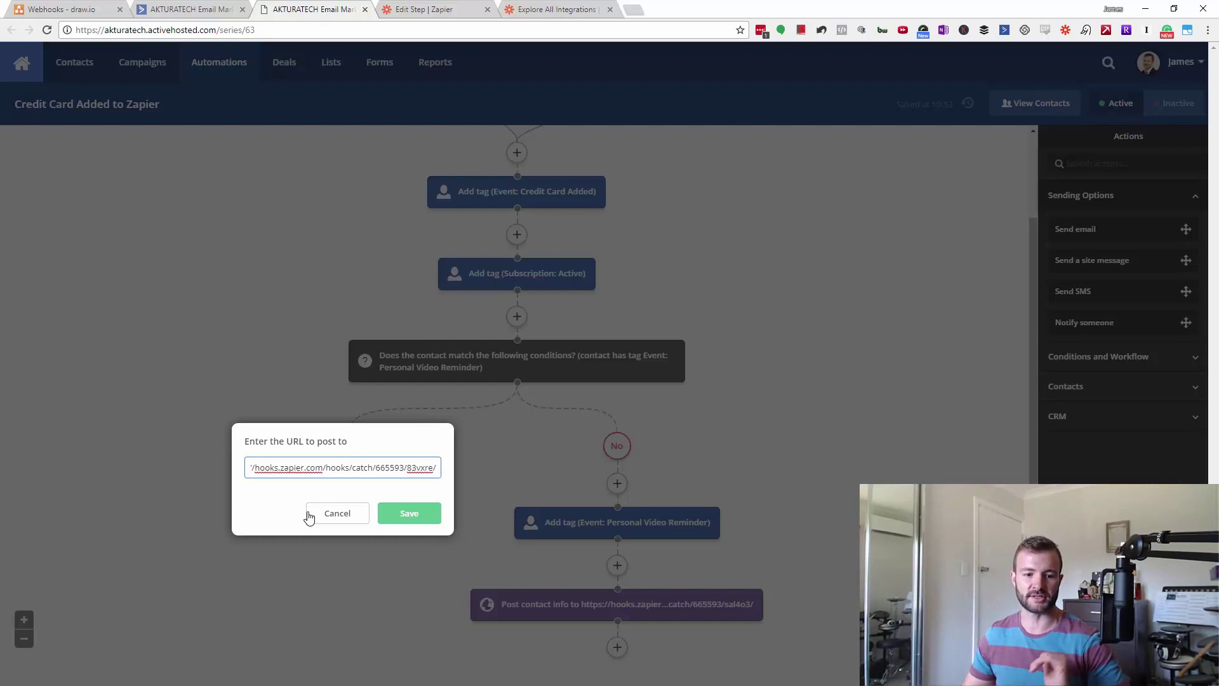
pyautogui.click(411, 508)
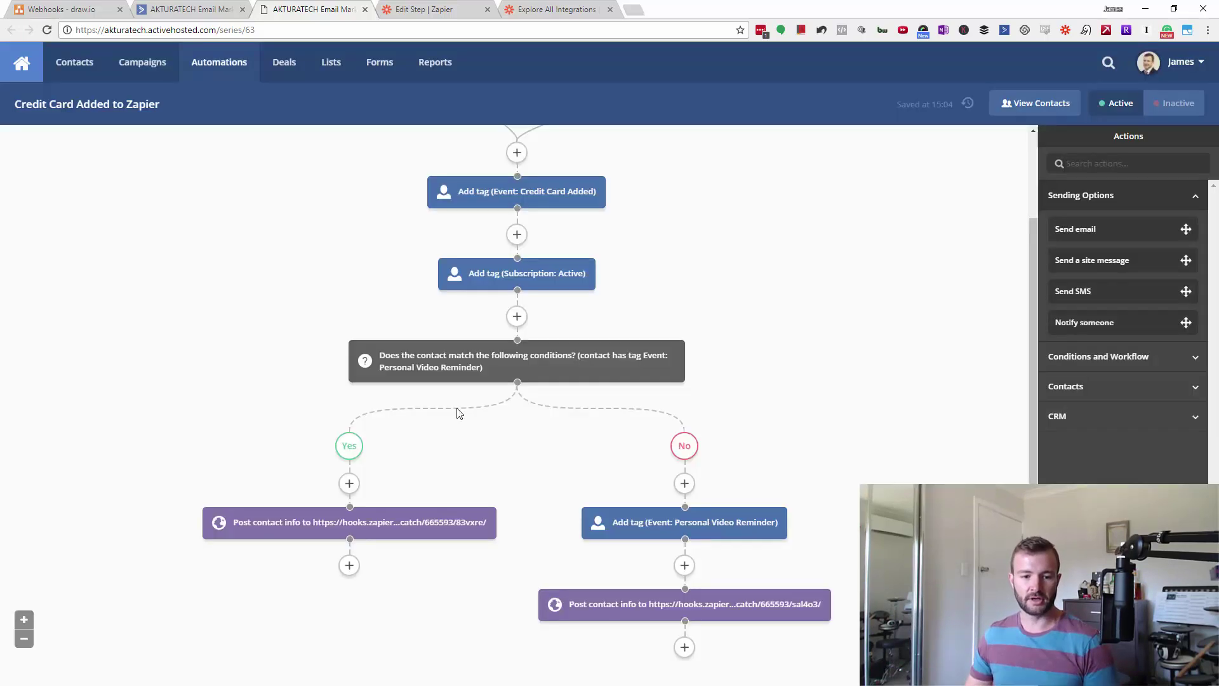
# Step: Confirm with 'OK, I did this' so the Catch Hook test listens for the incoming hook
pyautogui.click(458, 8)
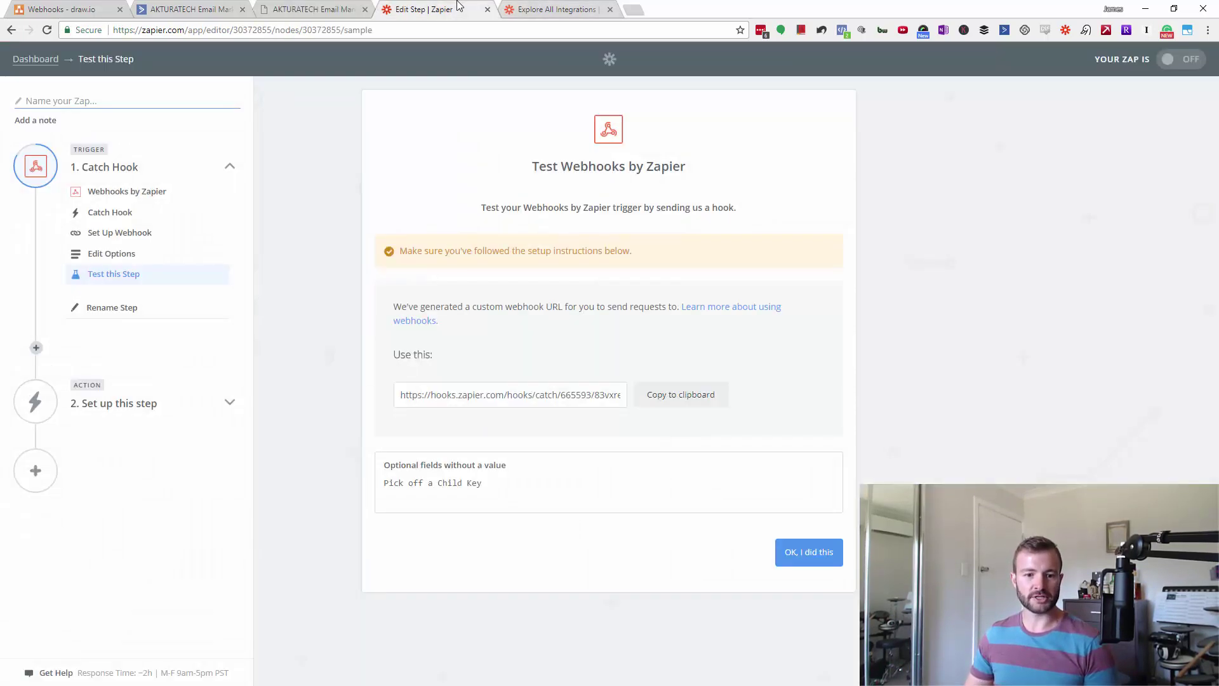
pyautogui.click(807, 561)
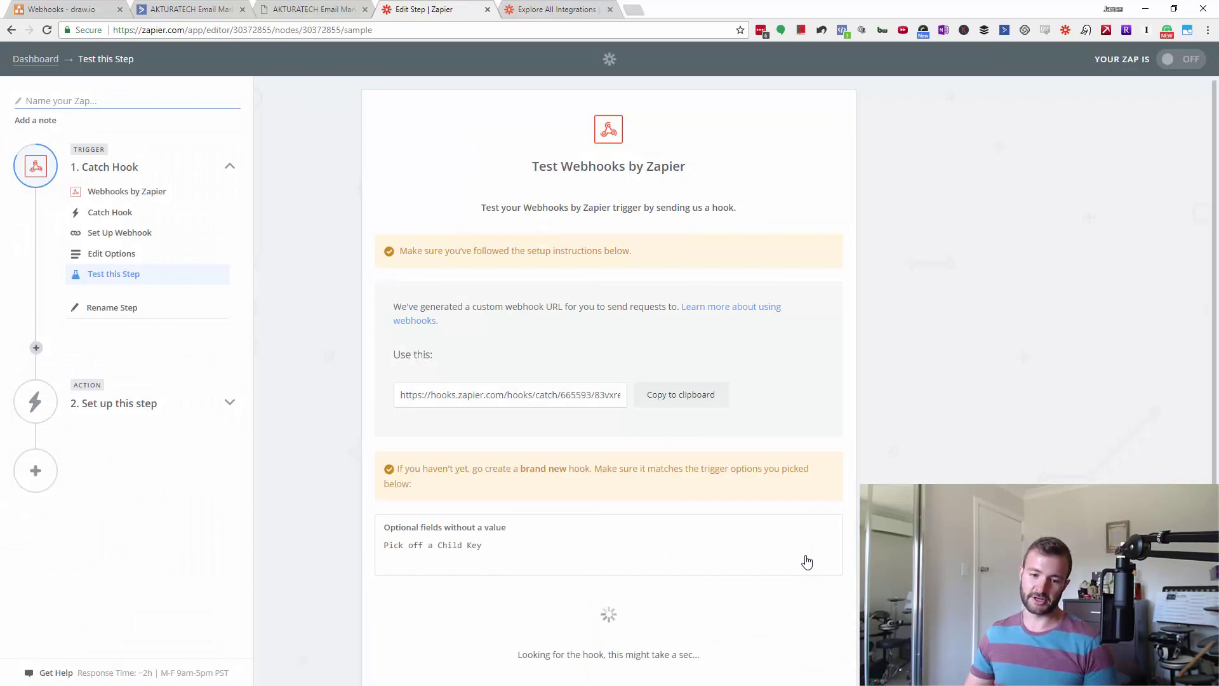
pyautogui.scroll(-1, 750, 446)
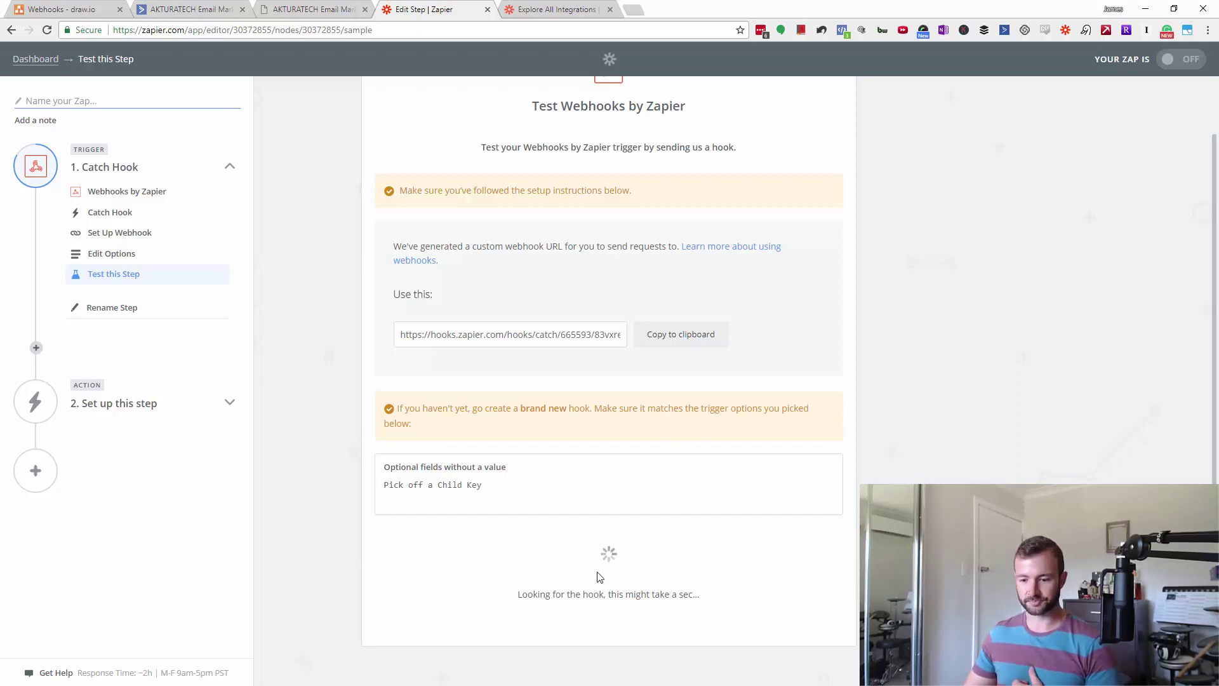
# Step: Look over the Credit Card Added to Zapier automation in the builder
pyautogui.click(198, 7)
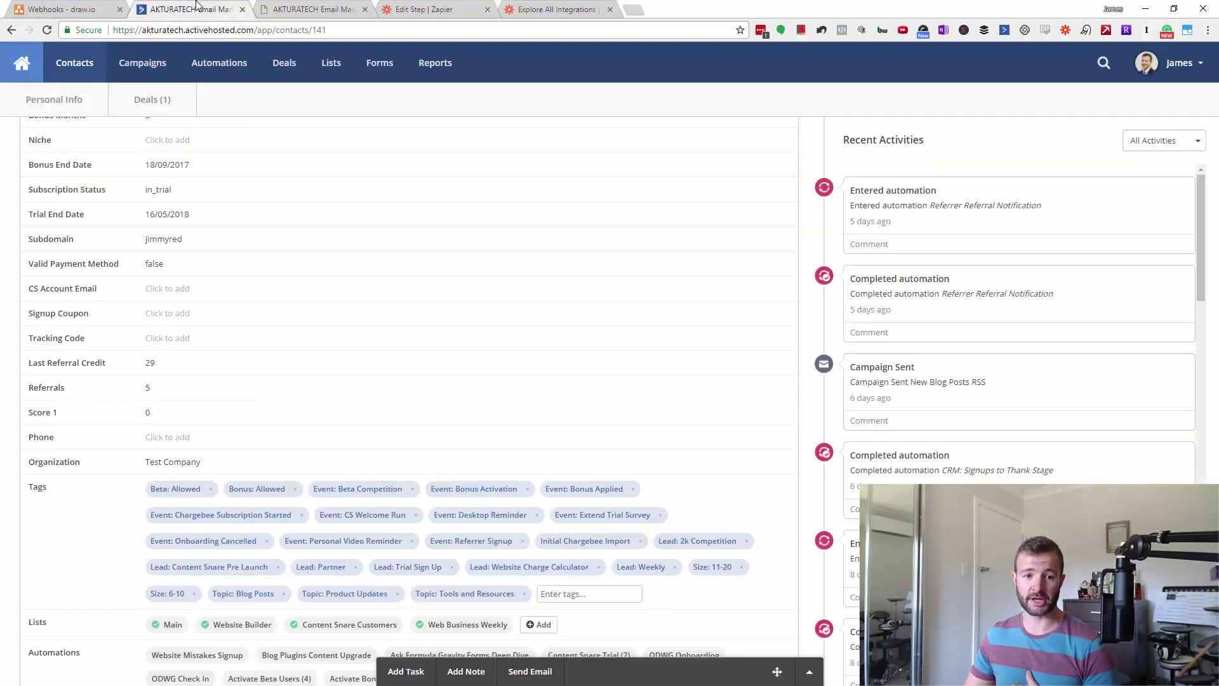
pyautogui.click(296, 7)
pyautogui.scroll(2, 682, 414)
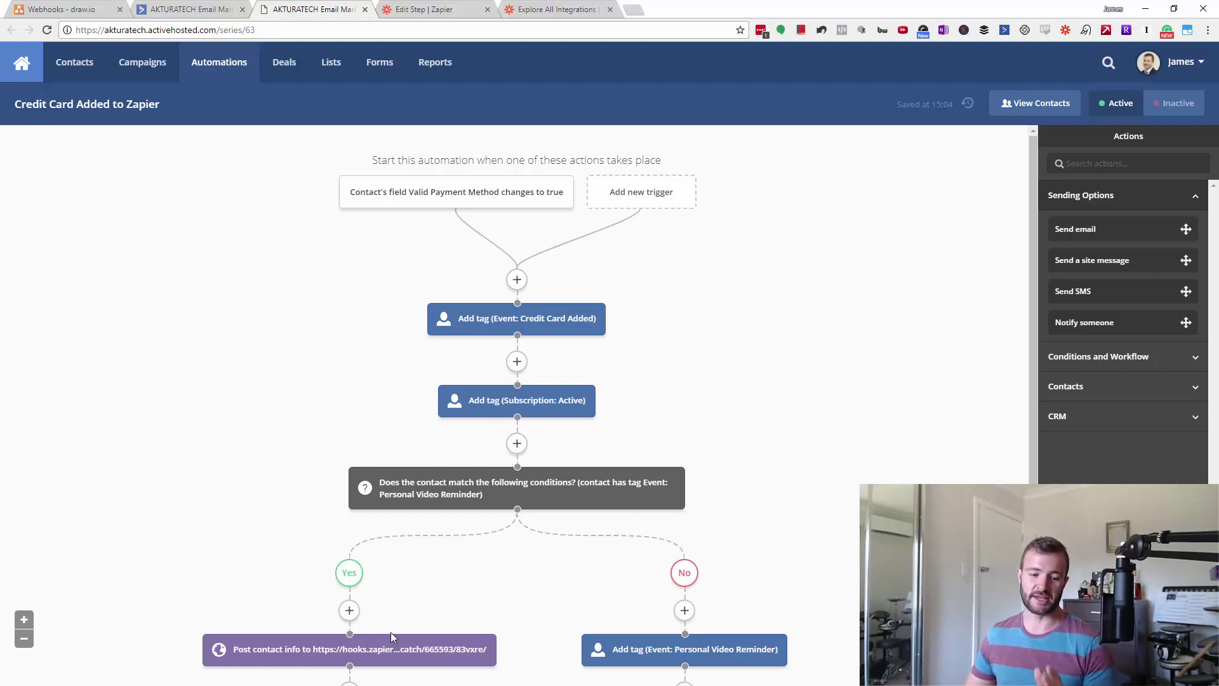
pyautogui.moveTo(374, 644)
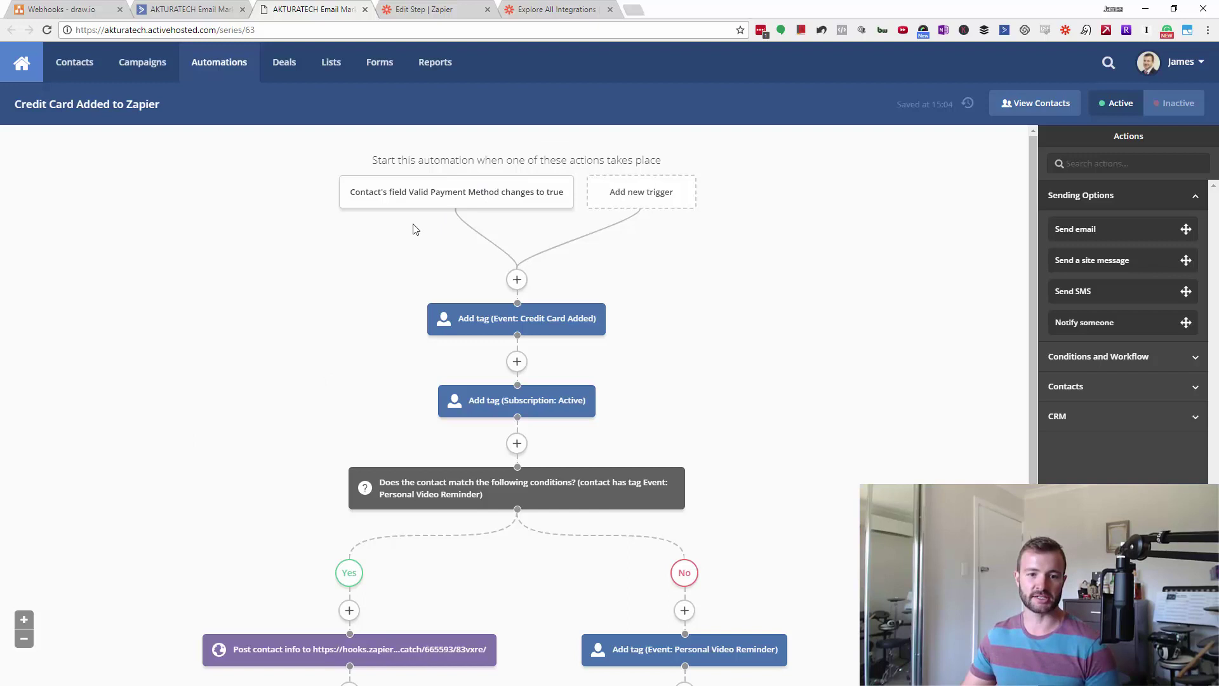
pyautogui.moveTo(397, 212)
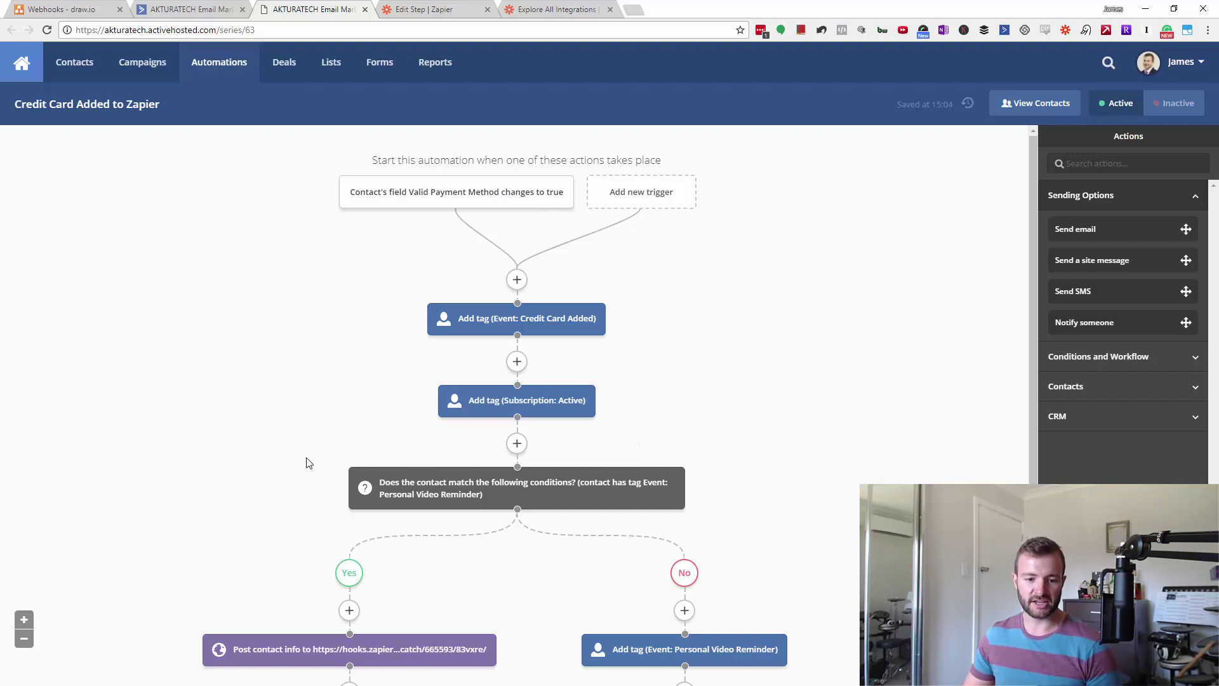
pyautogui.scroll(-1, 476, 502)
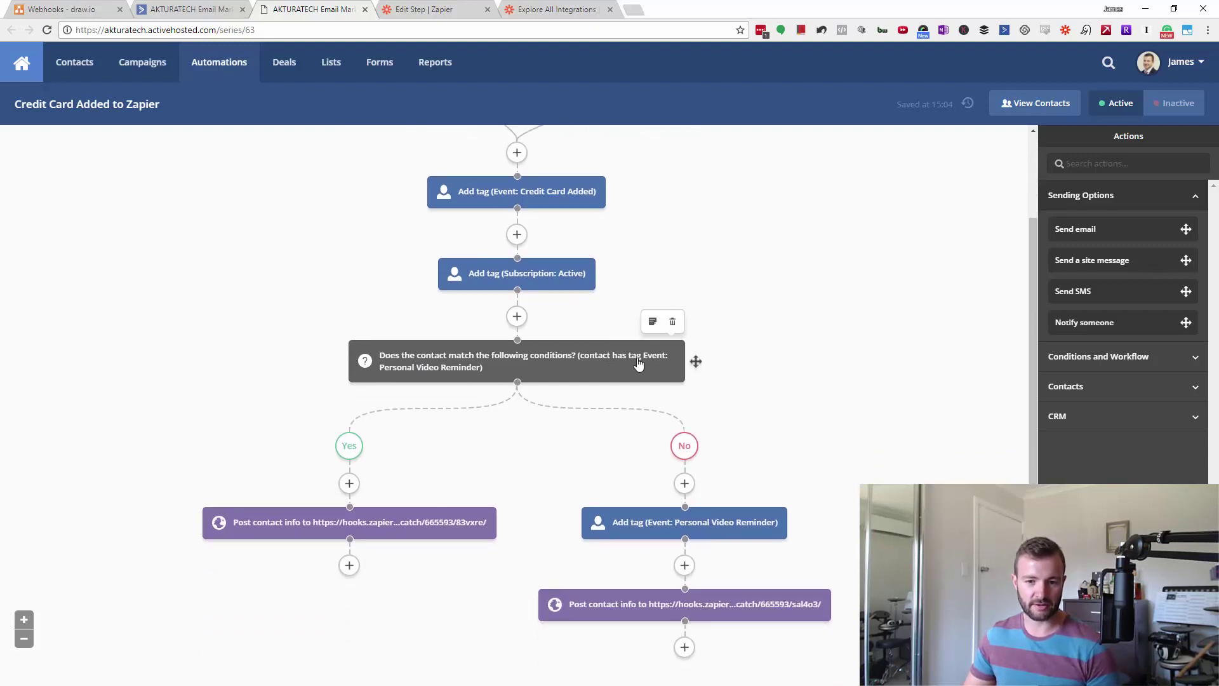
# Step: Set the test contact's Valid Payment Method to true and reload the contact page
pyautogui.click(190, 9)
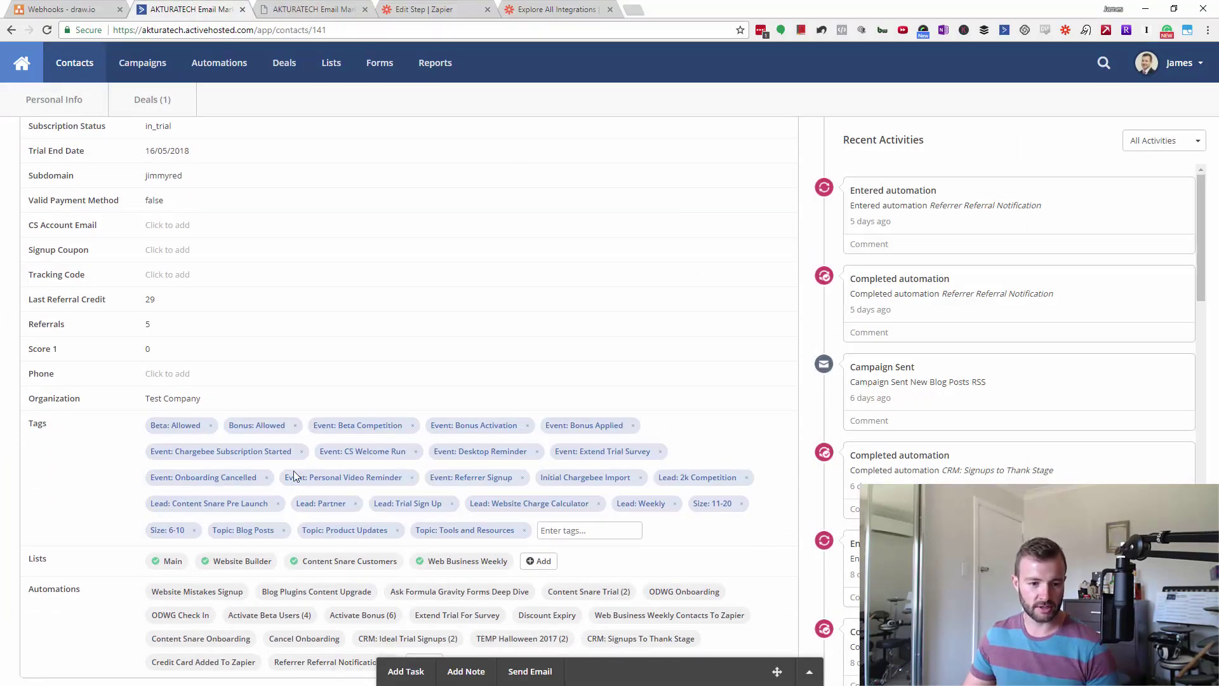
pyautogui.scroll(4, 347, 255)
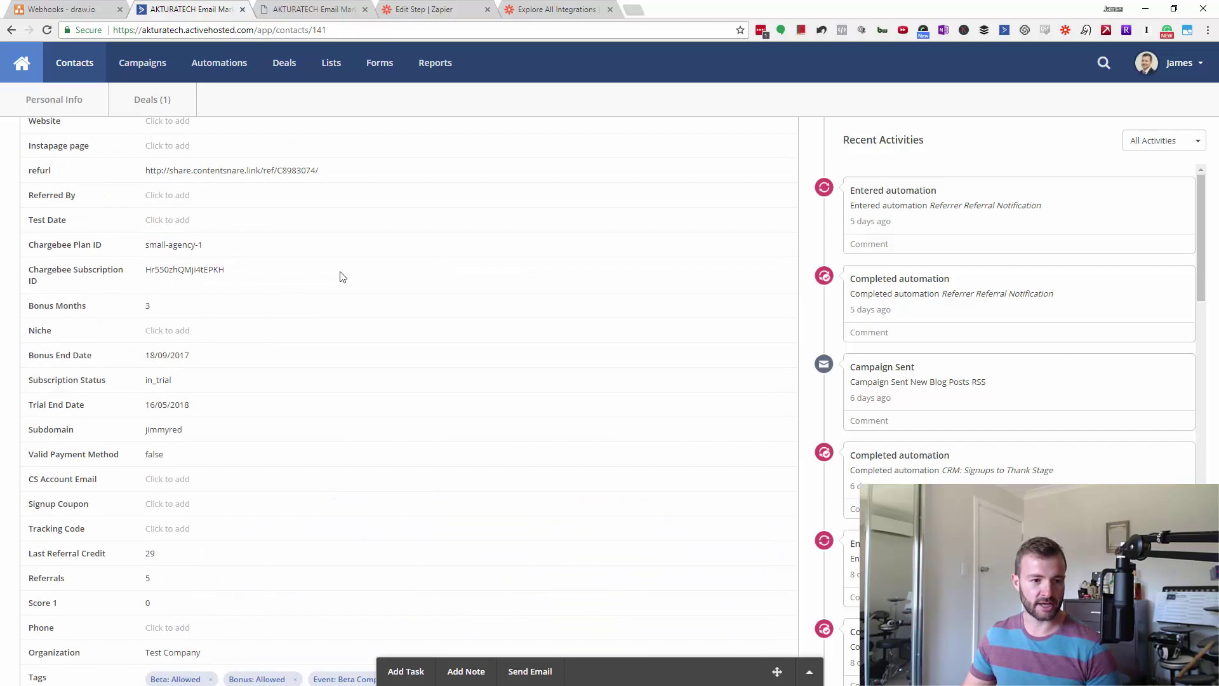
pyautogui.click(164, 460)
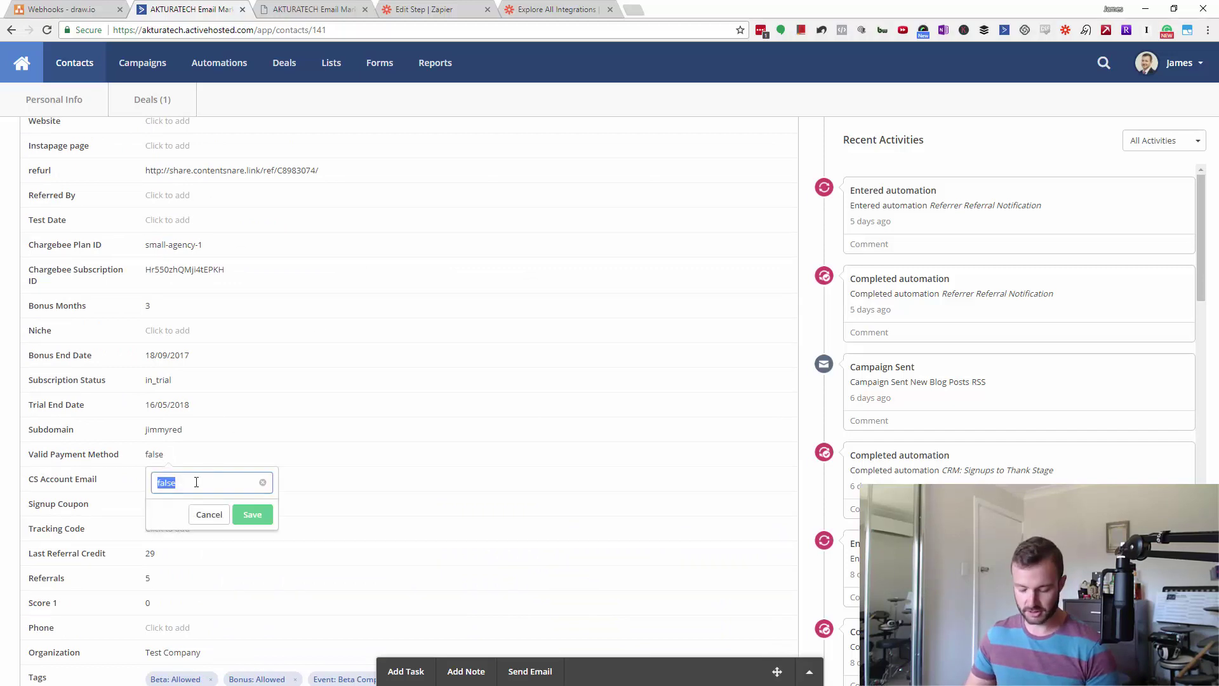
pyautogui.write('true')
pyautogui.click(248, 515)
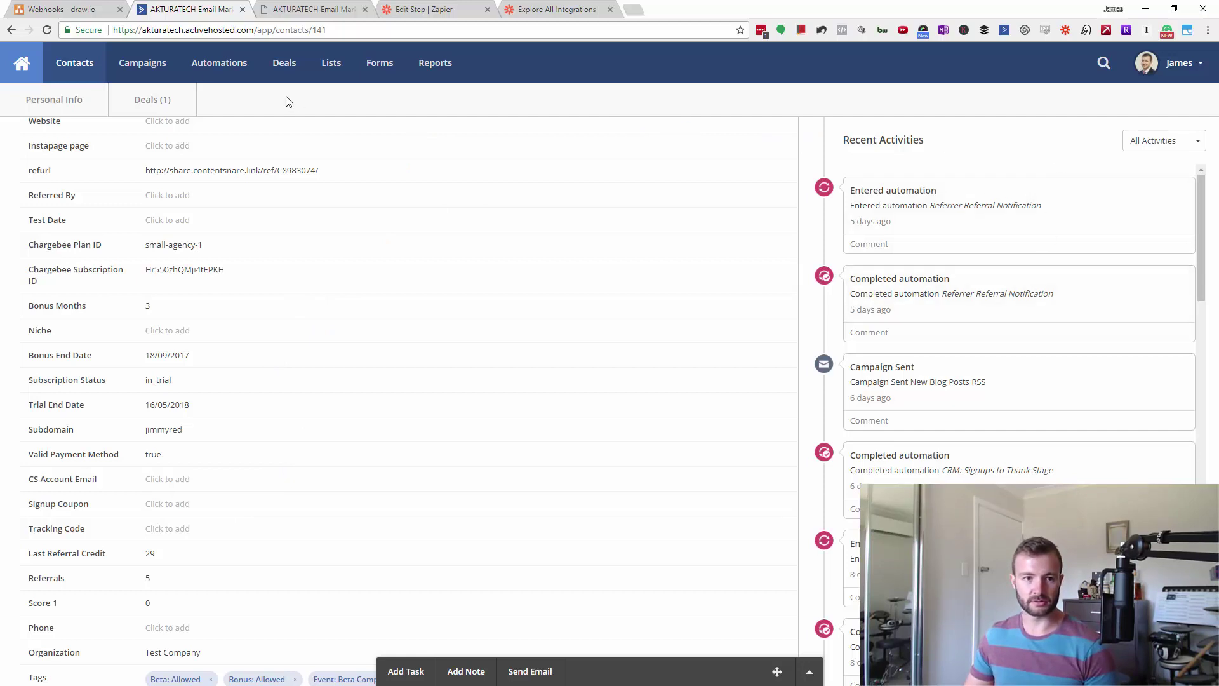
pyautogui.click(48, 32)
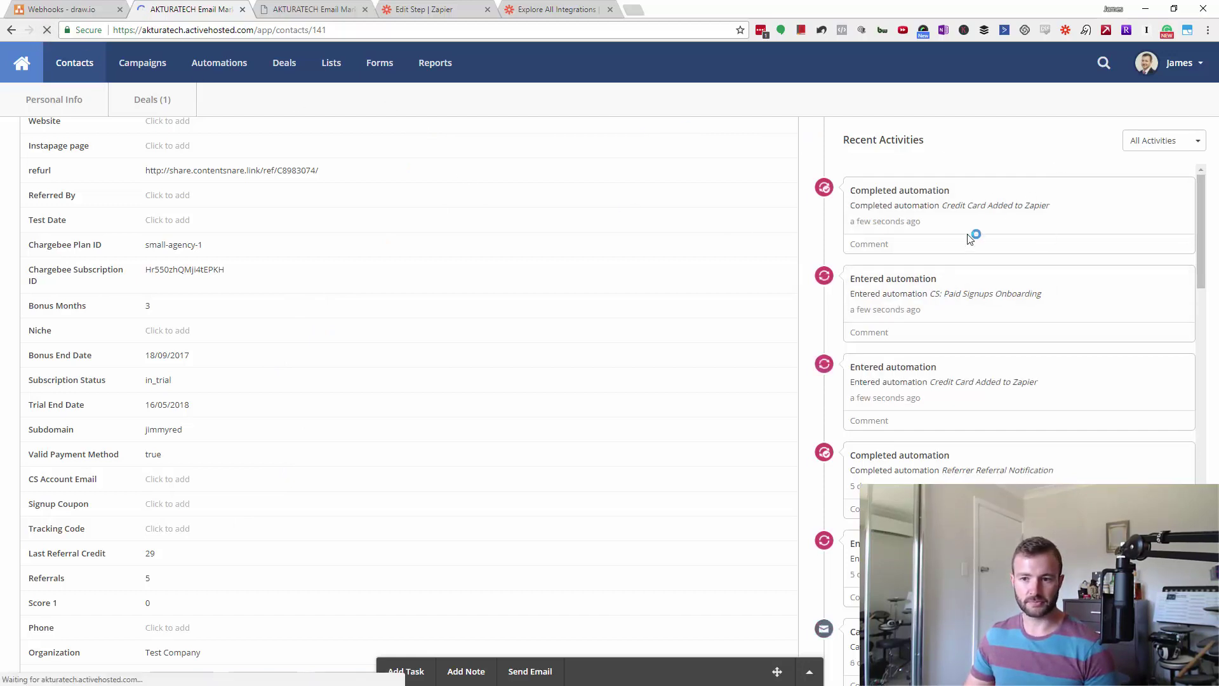
# Step: Inspect the caught hook's sample fields, including subdomain, chargebee_subscription_id and valid_payment_method true
pyautogui.click(556, 10)
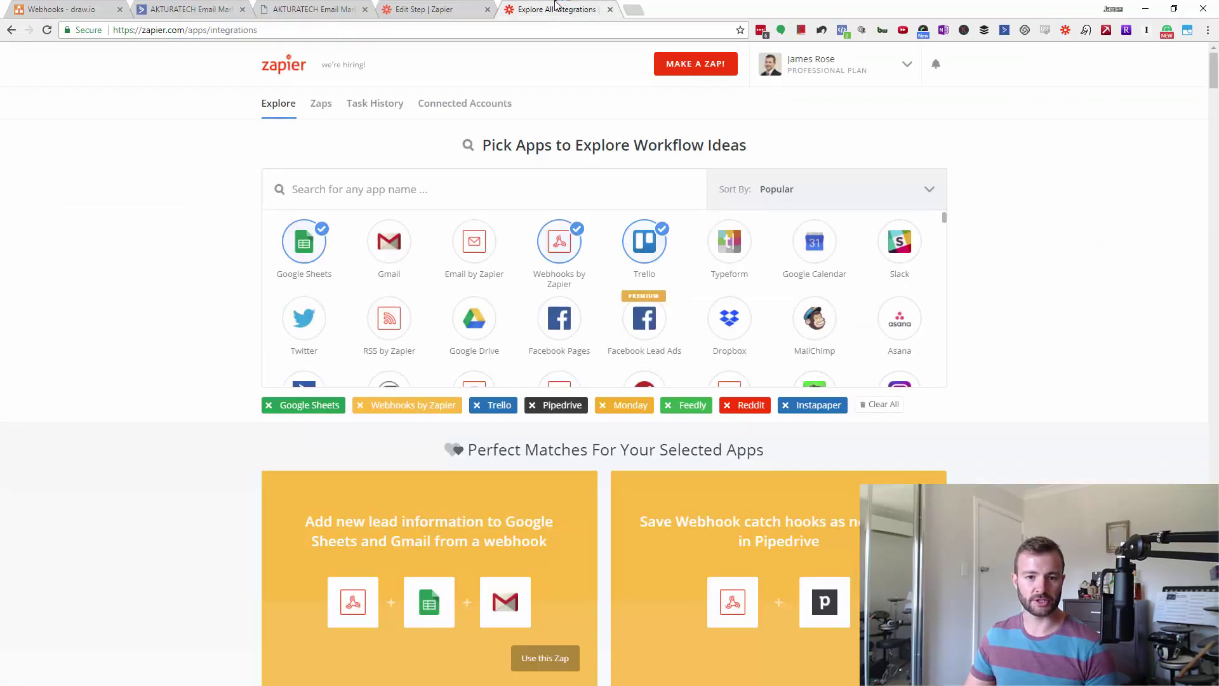
pyautogui.click(463, 8)
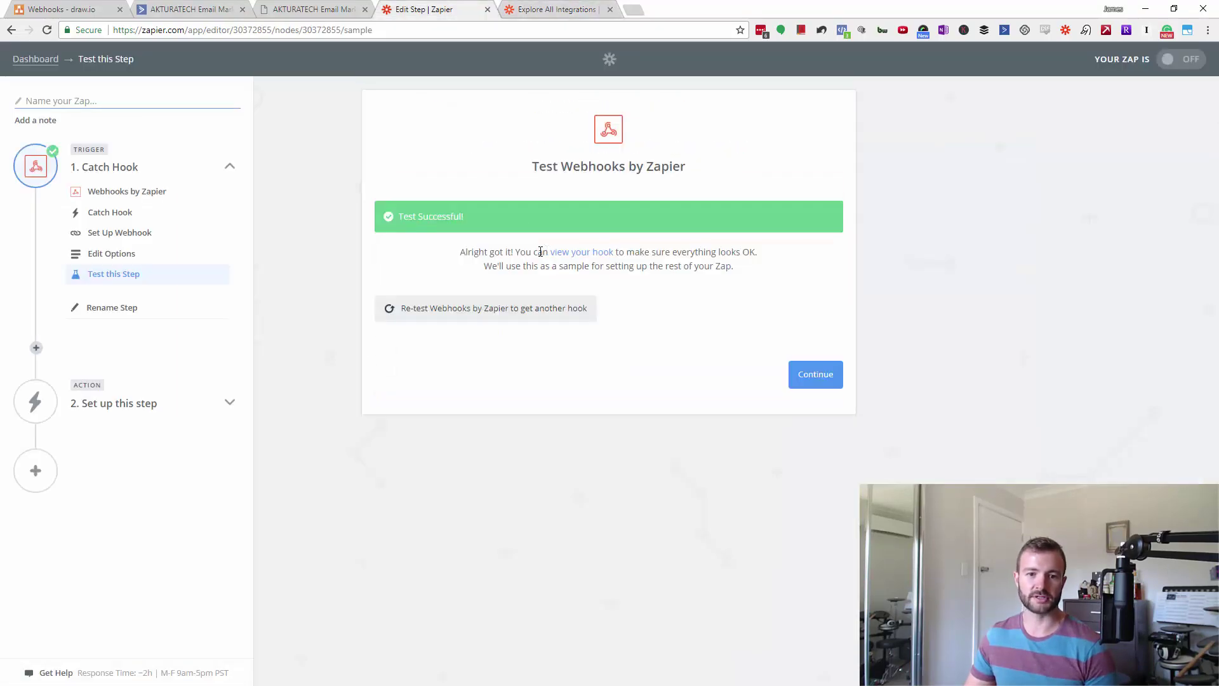
pyautogui.click(566, 253)
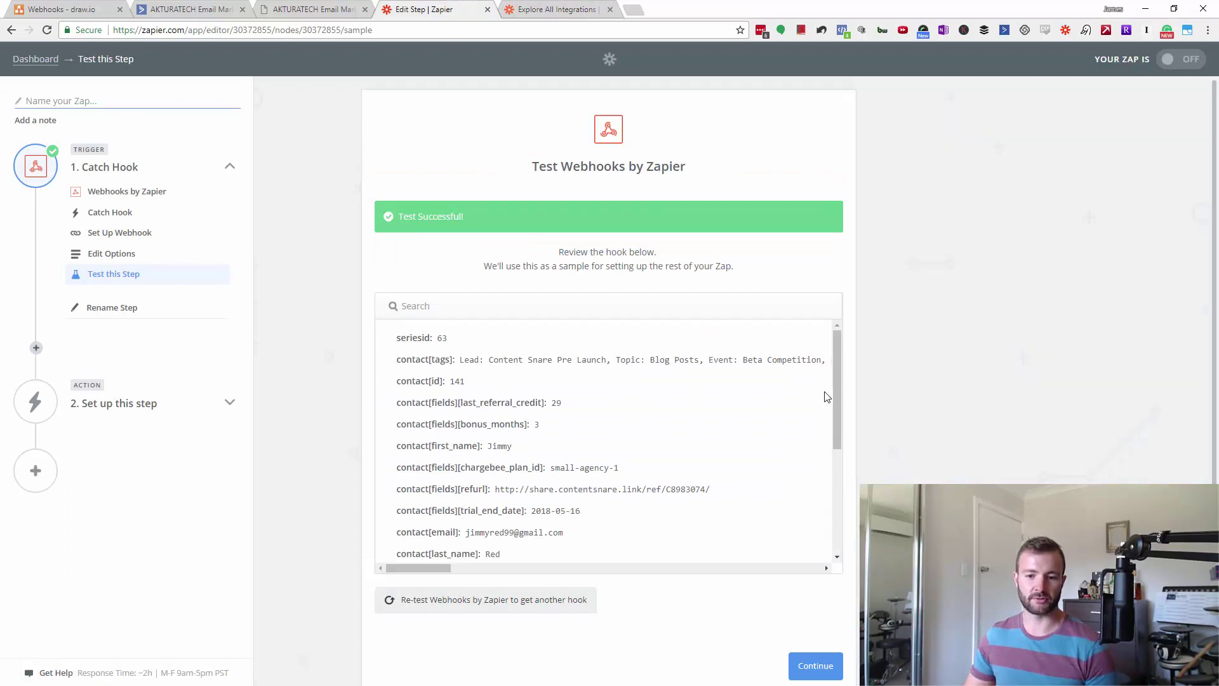
pyautogui.moveTo(838, 404); pyautogui.dragTo(830, 529)
pyautogui.scroll(-1, 641, 447)
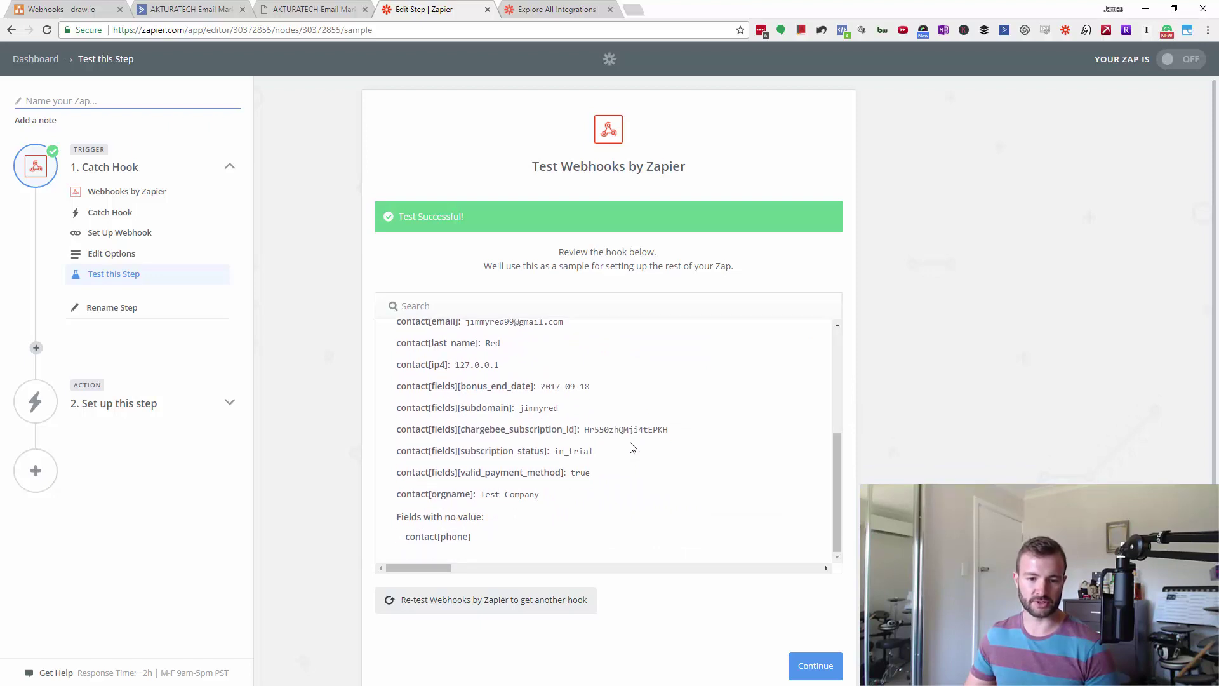
pyautogui.doubleClick(501, 407)
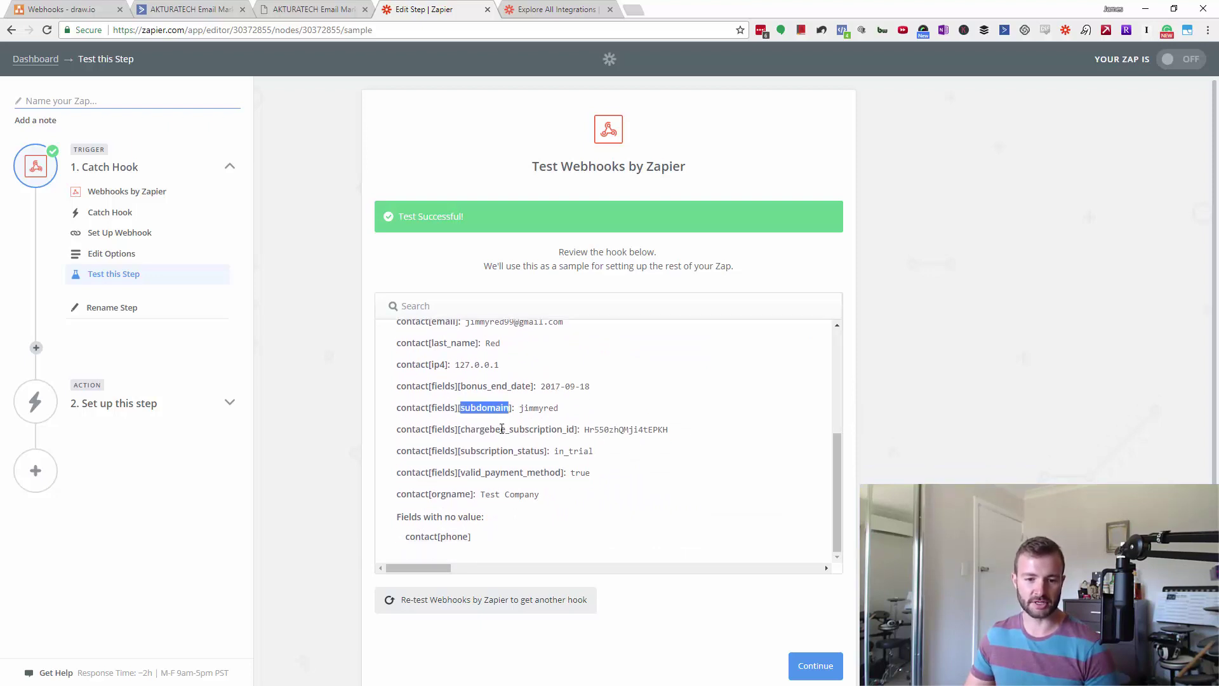
pyautogui.doubleClick(517, 429)
pyautogui.click(654, 466)
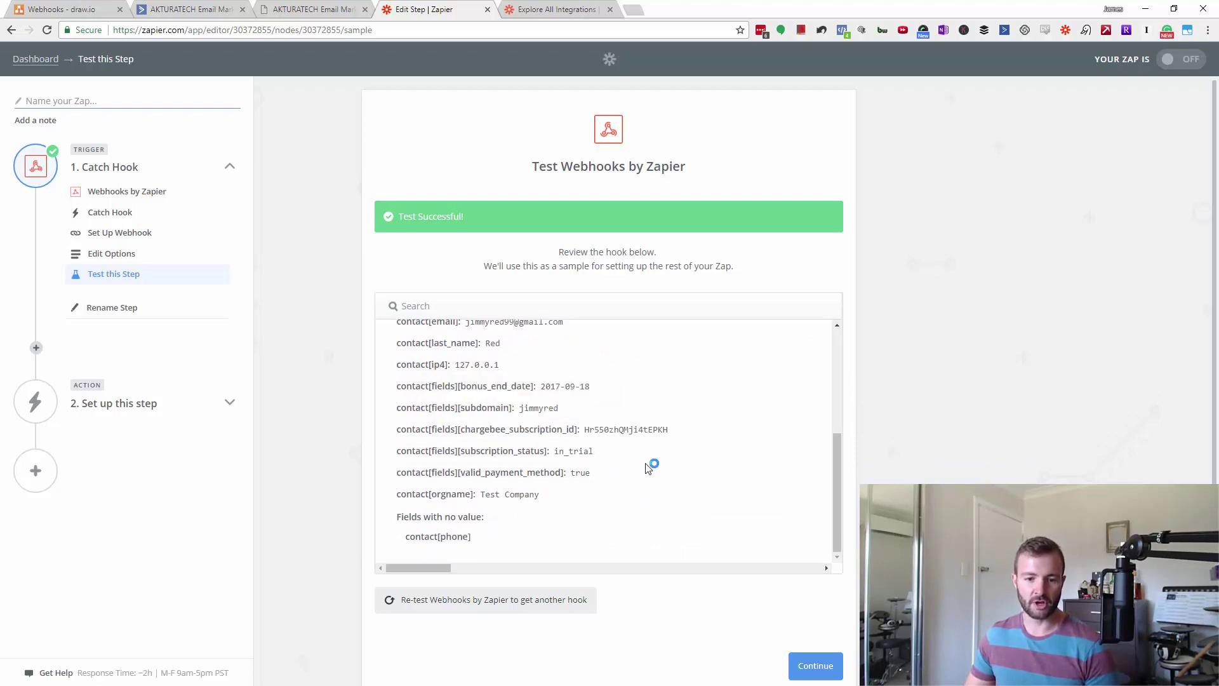
pyautogui.doubleClick(519, 474)
pyautogui.click(611, 511)
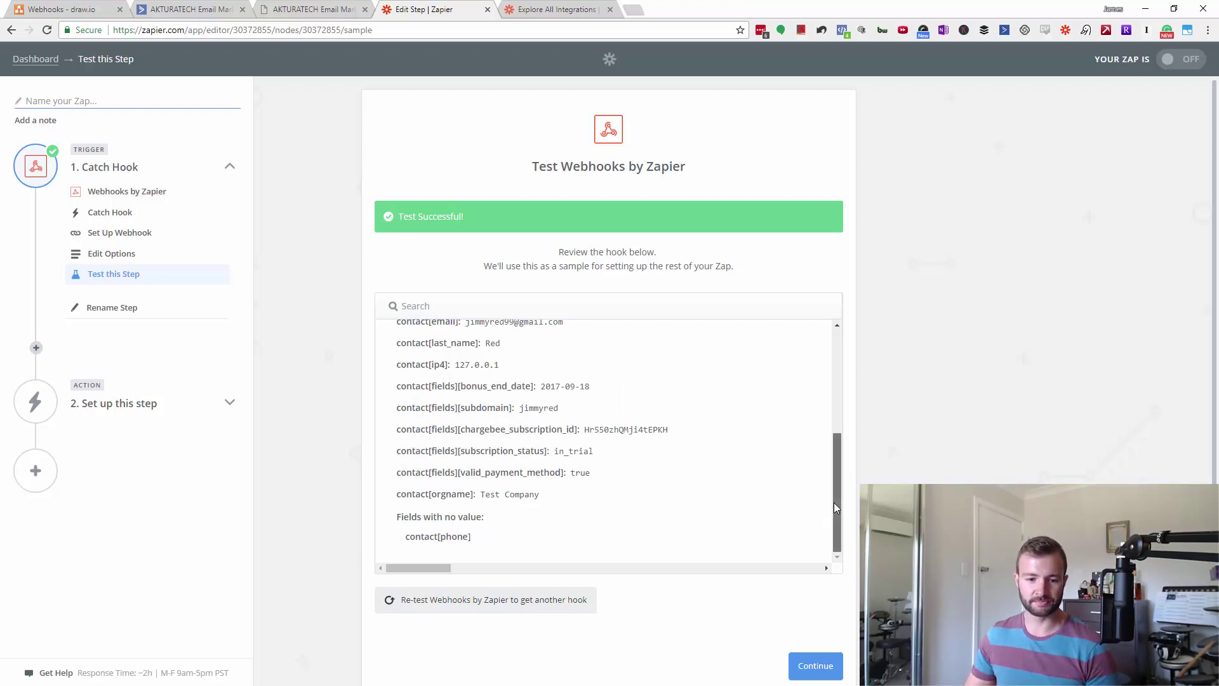
pyautogui.moveTo(833, 502); pyautogui.dragTo(869, 384)
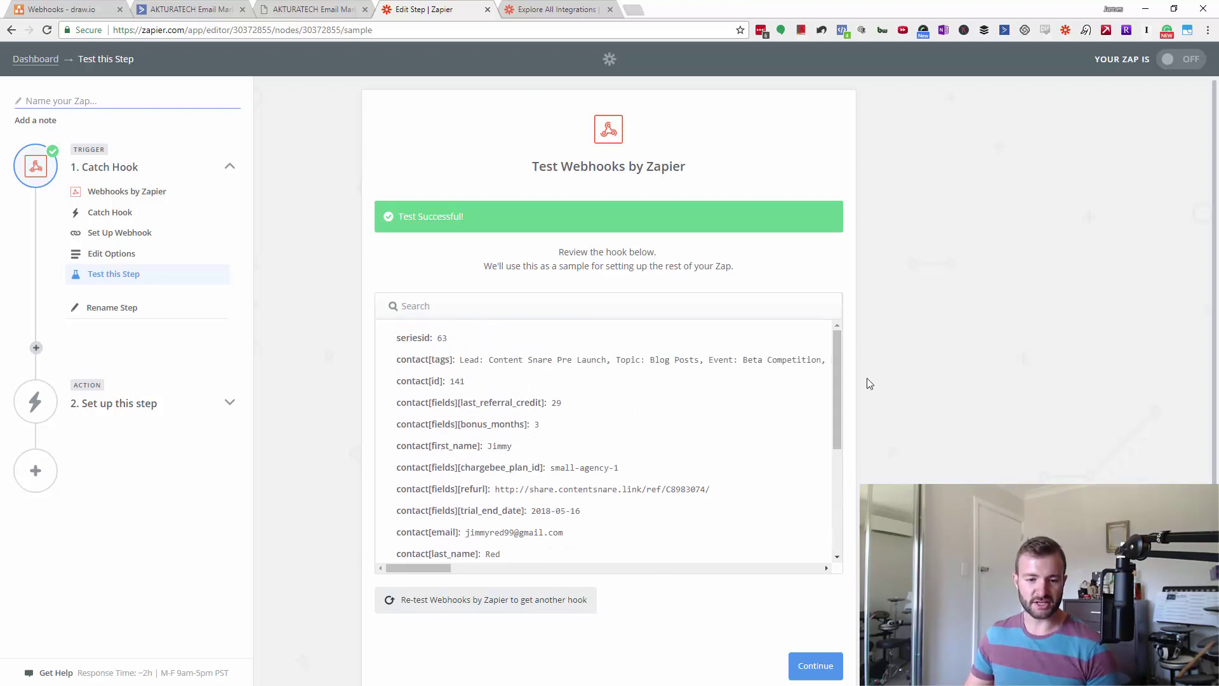
# Step: Add an action step using Trello (searched 'tre') with the Create Card event
pyautogui.click(36, 349)
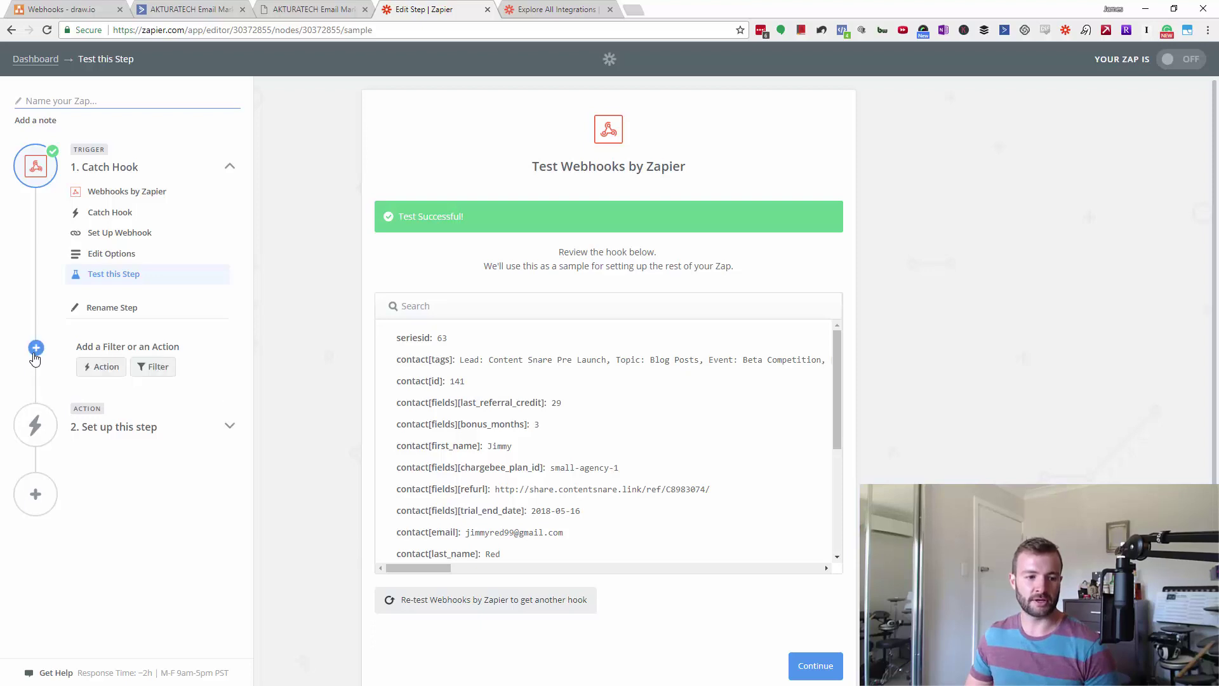
pyautogui.click(90, 368)
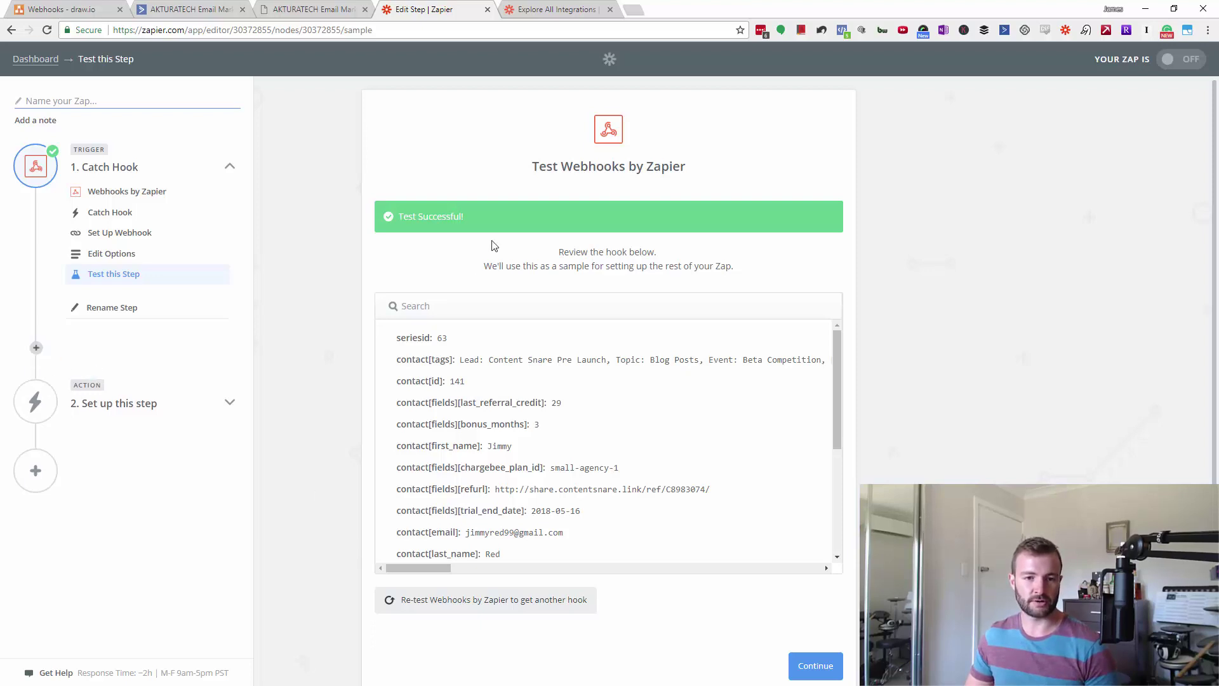
pyautogui.write('tre')
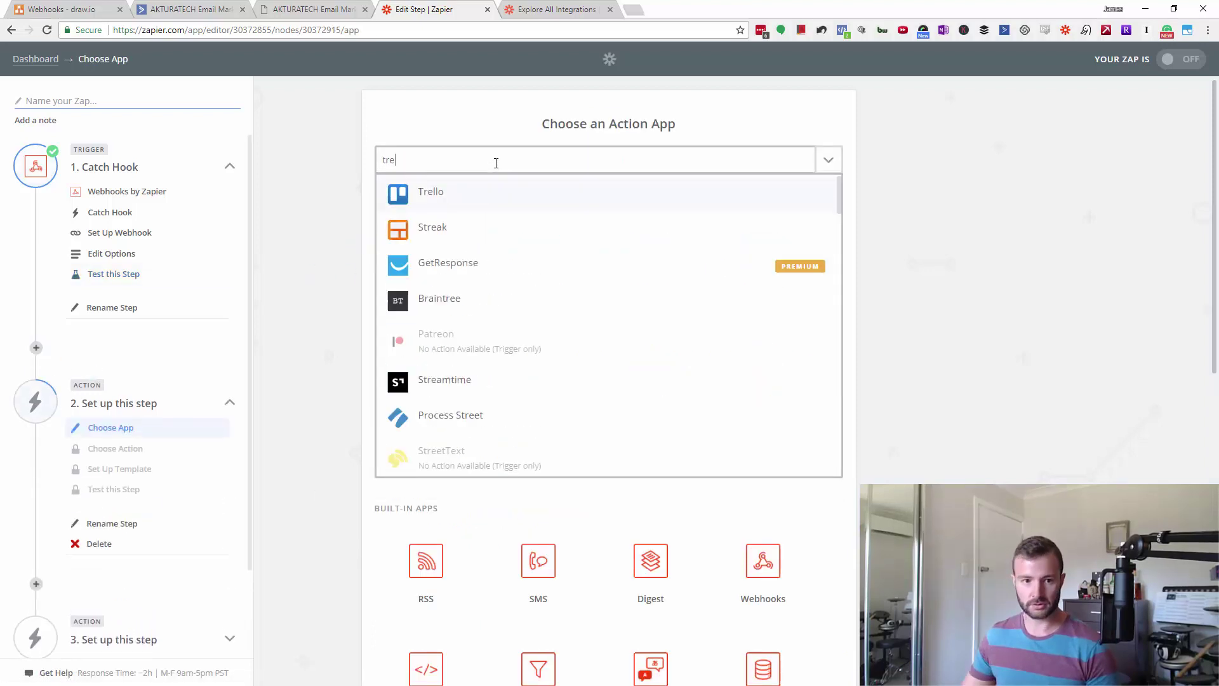
pyautogui.click(470, 188)
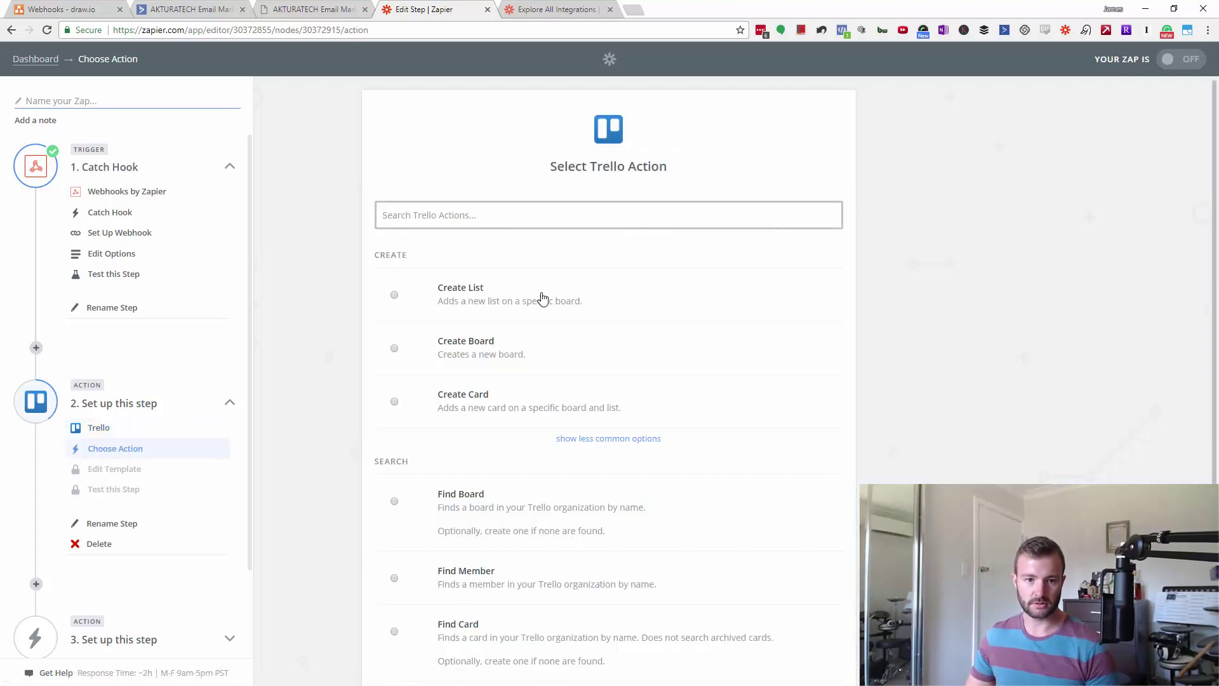
pyautogui.click(476, 413)
pyautogui.scroll(-2, 628, 443)
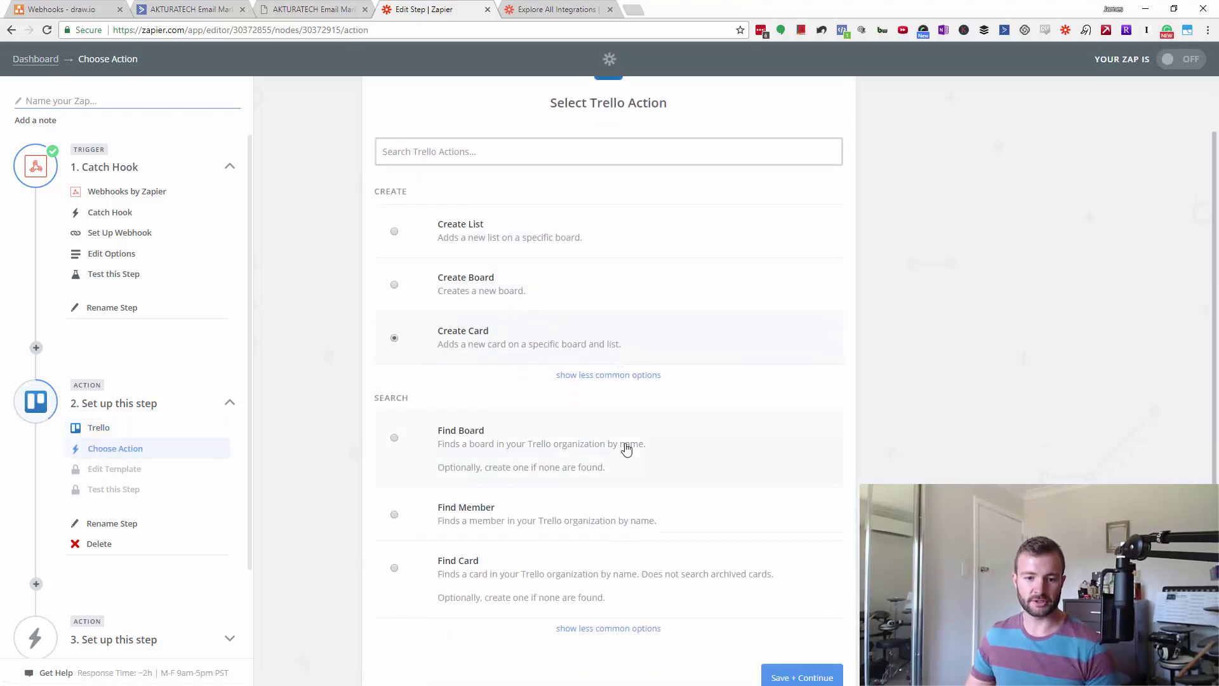
pyautogui.click(801, 607)
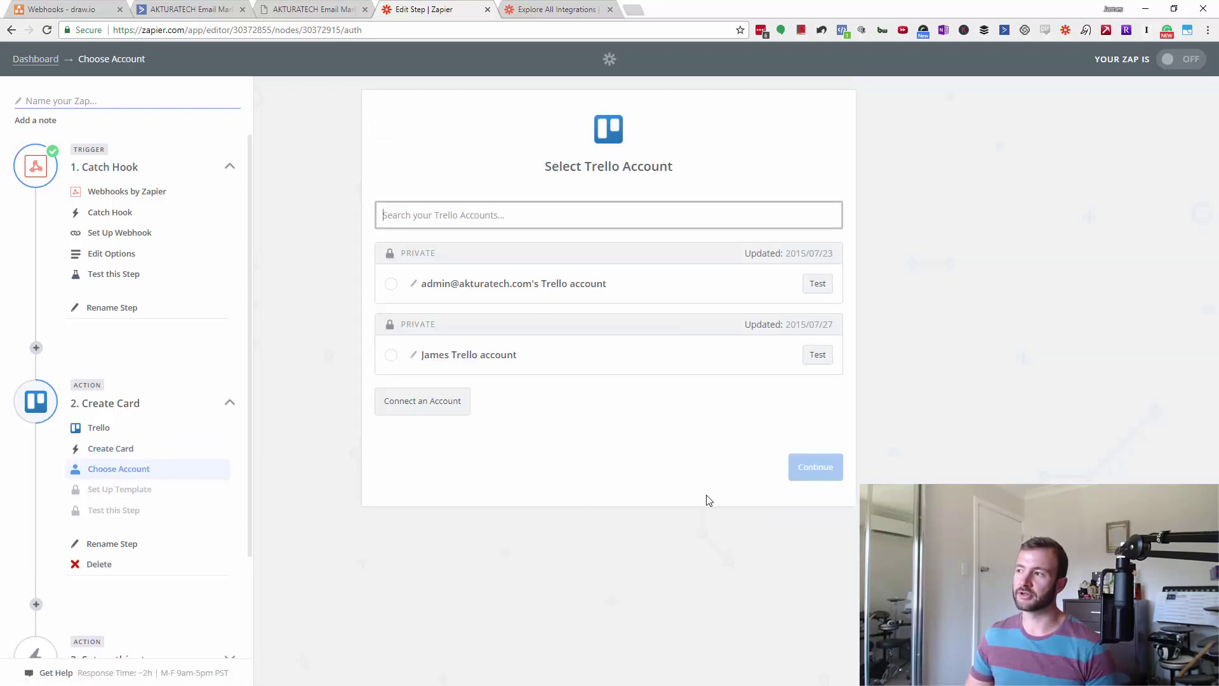
# Step: Scroll through the Credit Card Added to Zapier automation, showing webhook posts on both Yes and No branches
pyautogui.click(209, 9)
pyautogui.click(309, 6)
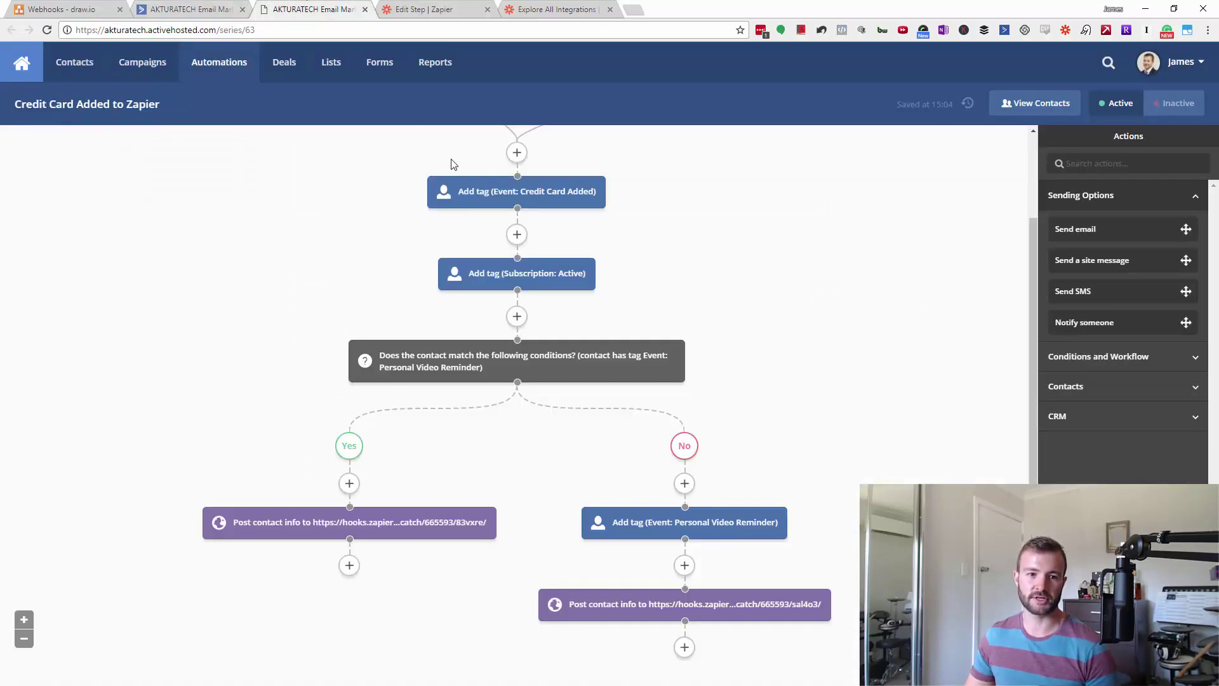
pyautogui.scroll(2, 483, 203)
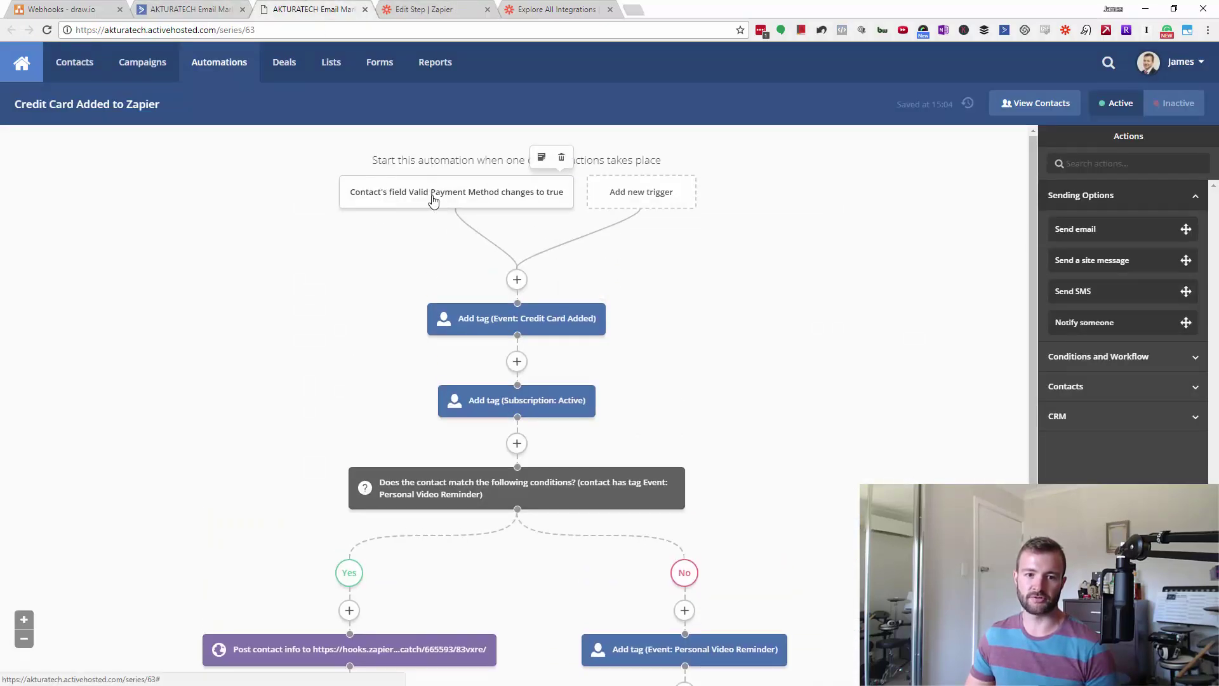
pyautogui.scroll(-3, 368, 310)
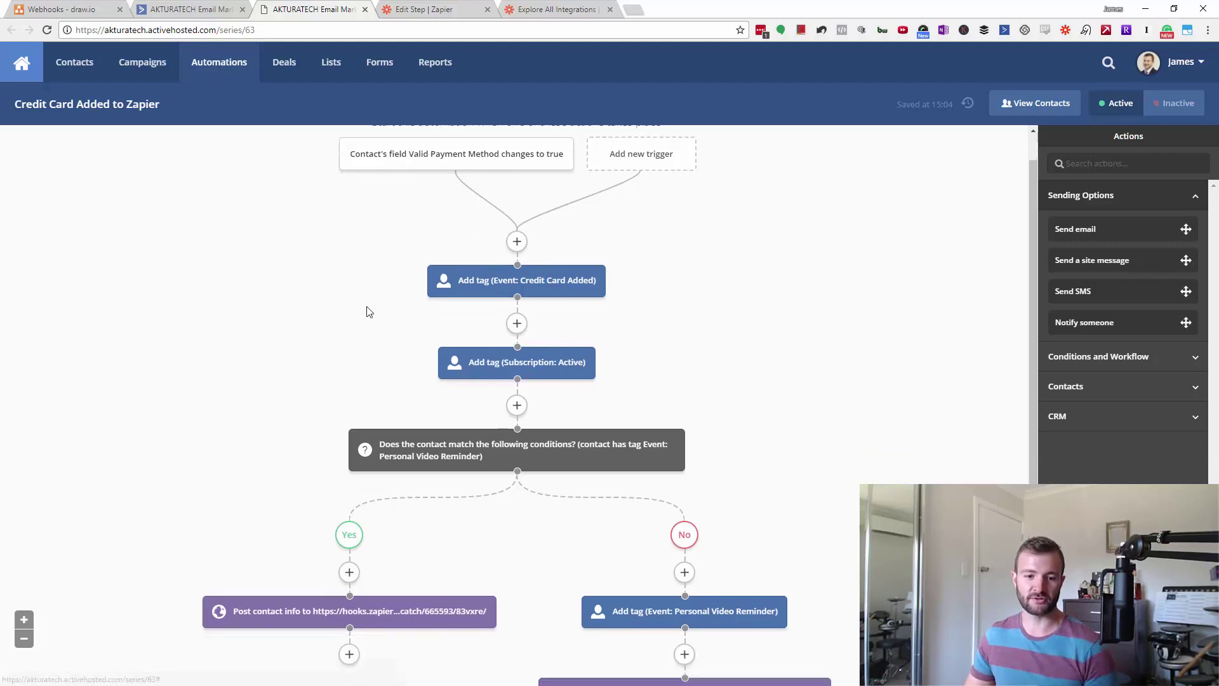
pyautogui.moveTo(670, 467)
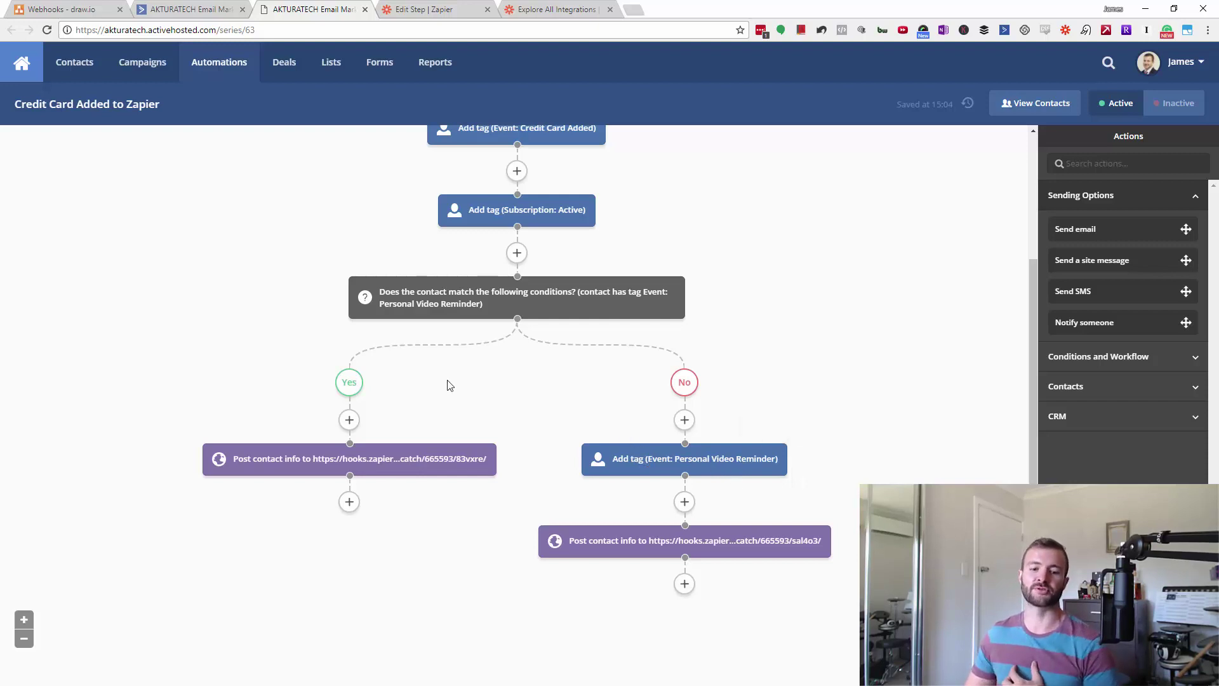
# Step: Connect the Trello Create Card action to the second Trello account
pyautogui.click(429, 11)
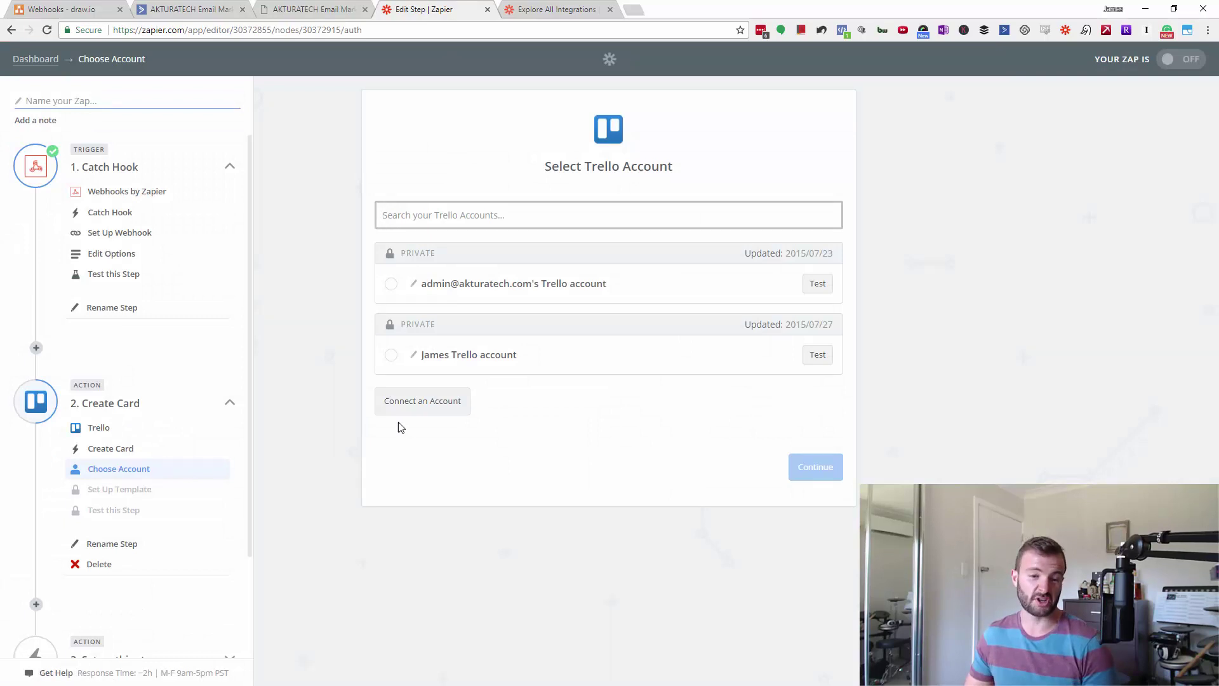
pyautogui.click(391, 355)
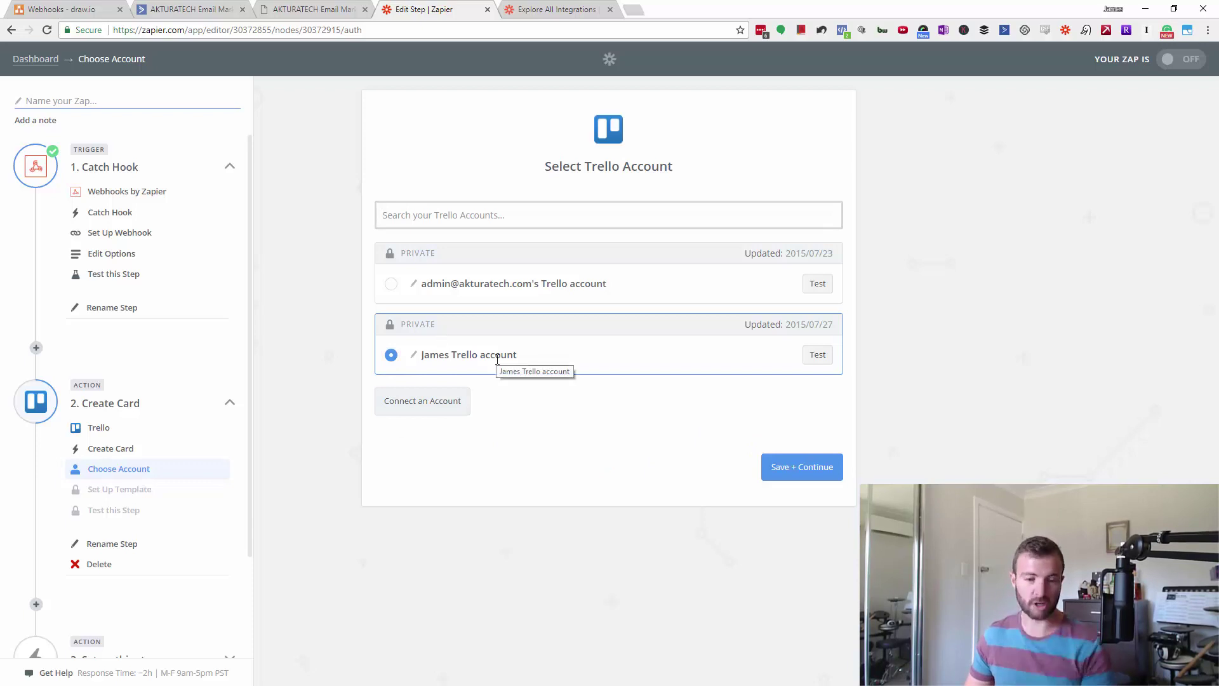
pyautogui.click(794, 468)
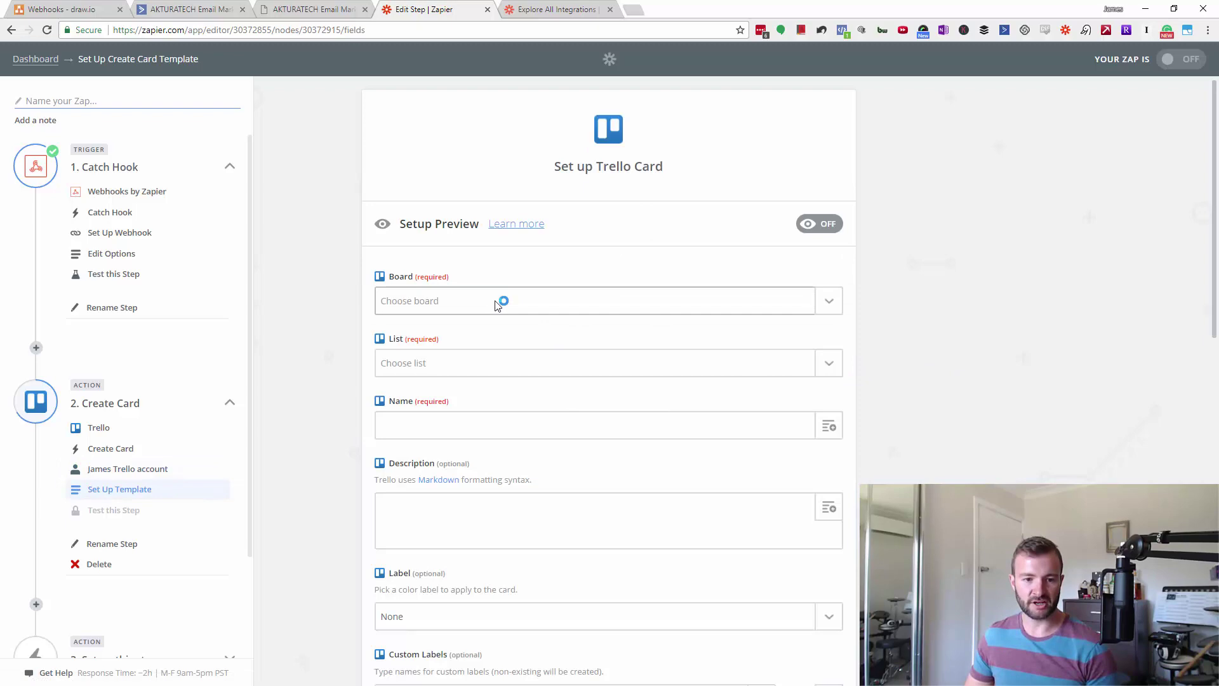
# Step: Target the card at the Today list on the Priority Tasks board
pyautogui.click(497, 303)
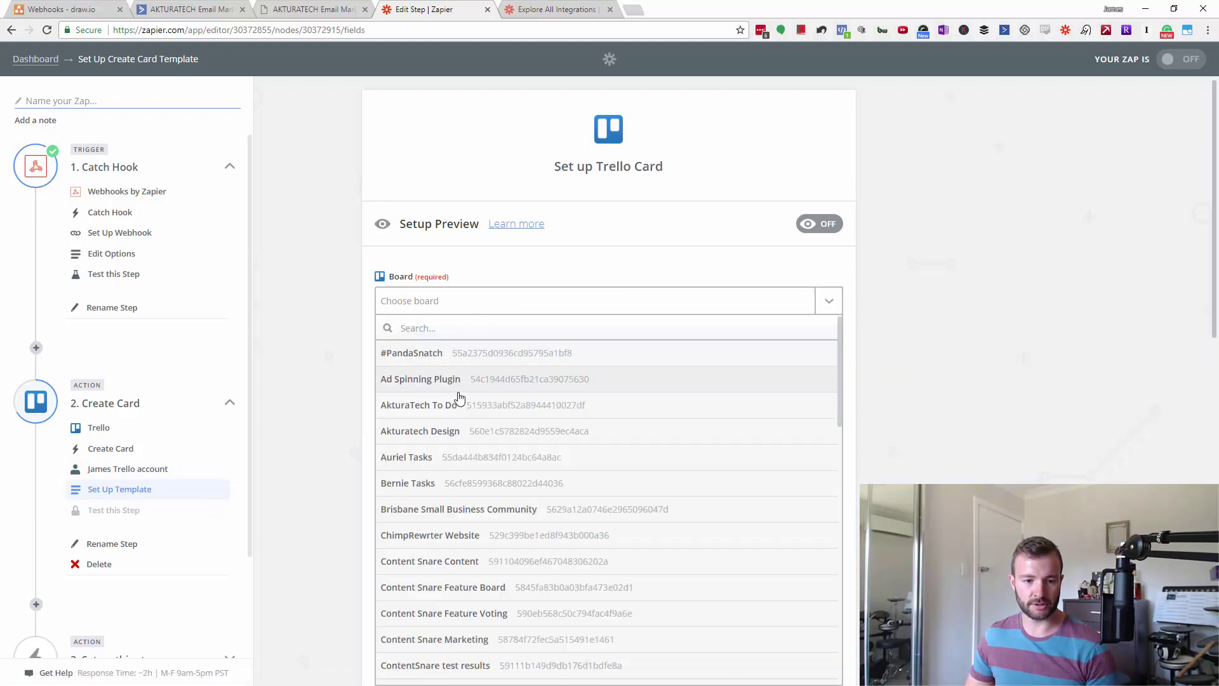
pyautogui.scroll(-10, 461, 400)
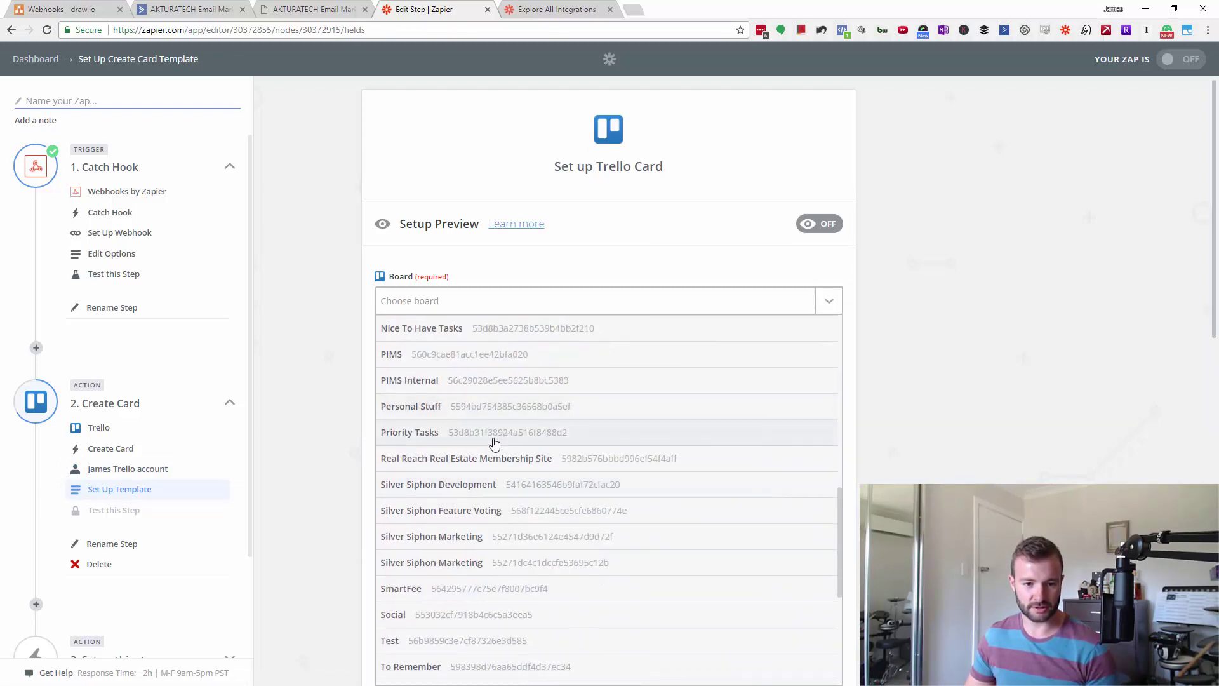
pyautogui.click(495, 438)
pyautogui.click(497, 363)
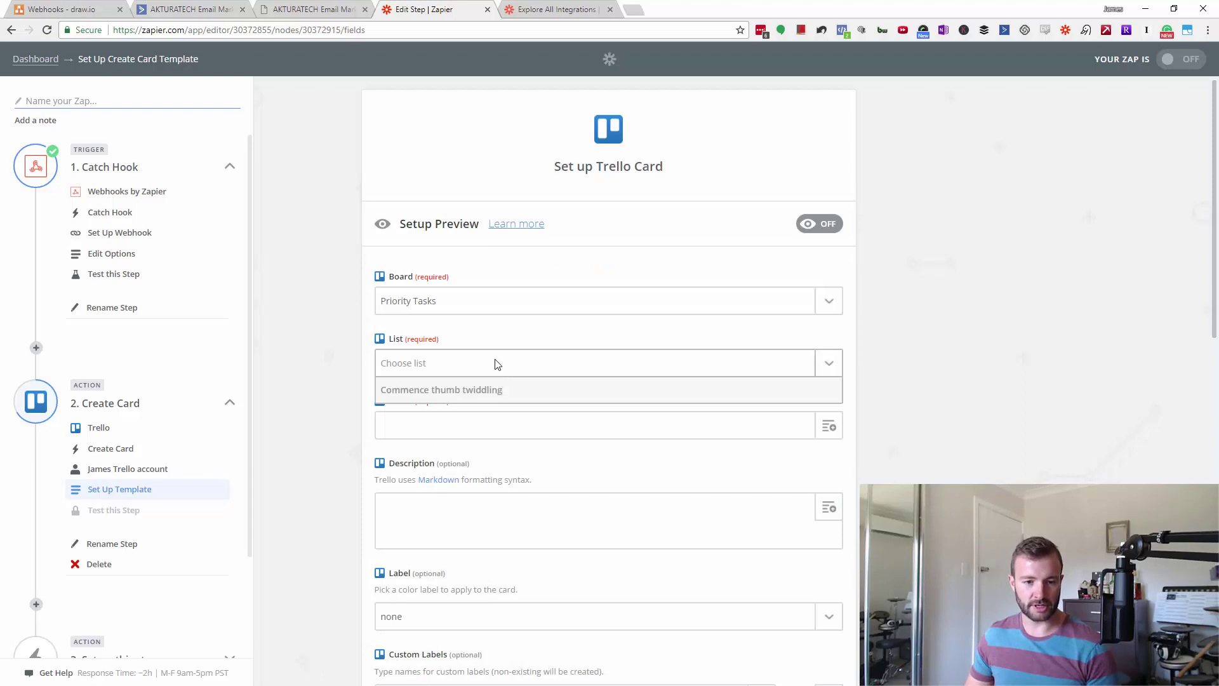
pyautogui.click(470, 416)
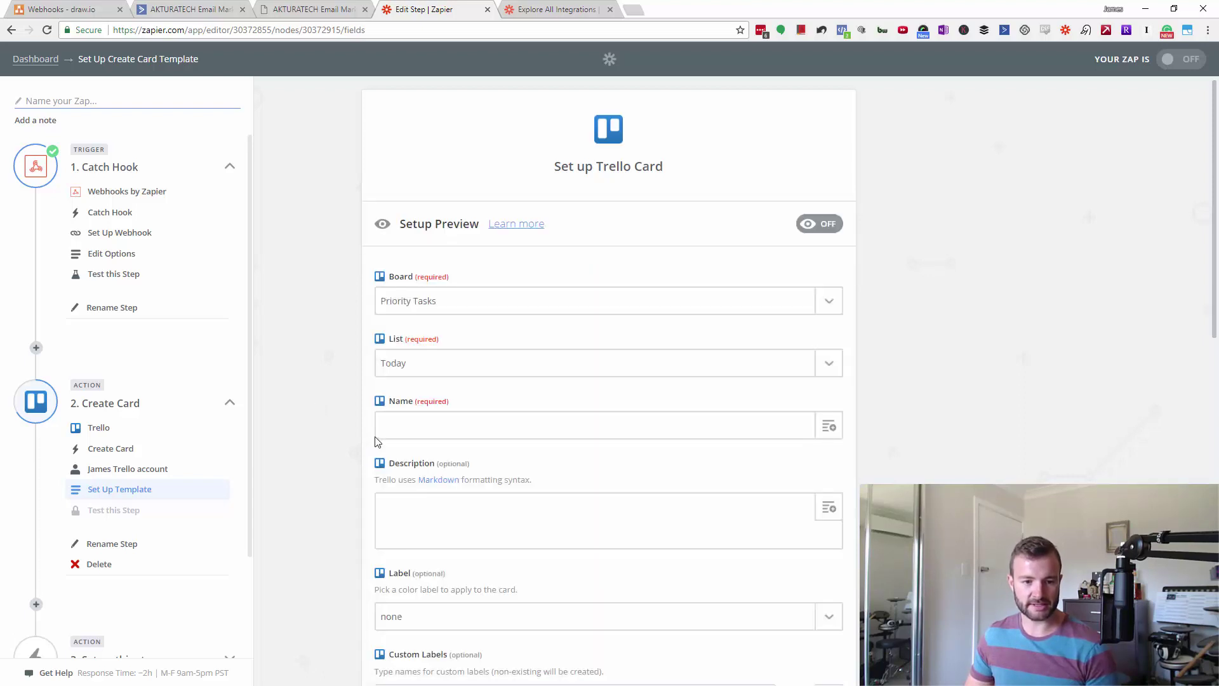
pyautogui.click(406, 426)
# Step: Name the card 'Contact' followed by the contact's first and last name fields
pyautogui.write('Contac')
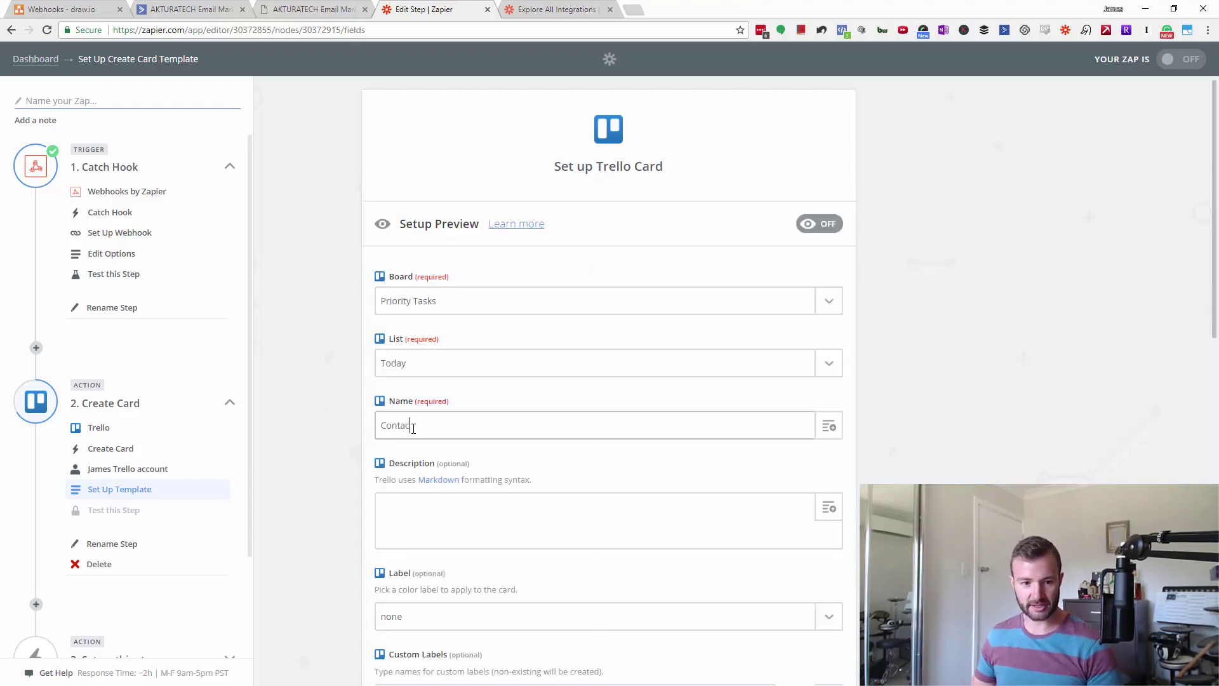
pyautogui.write('t')
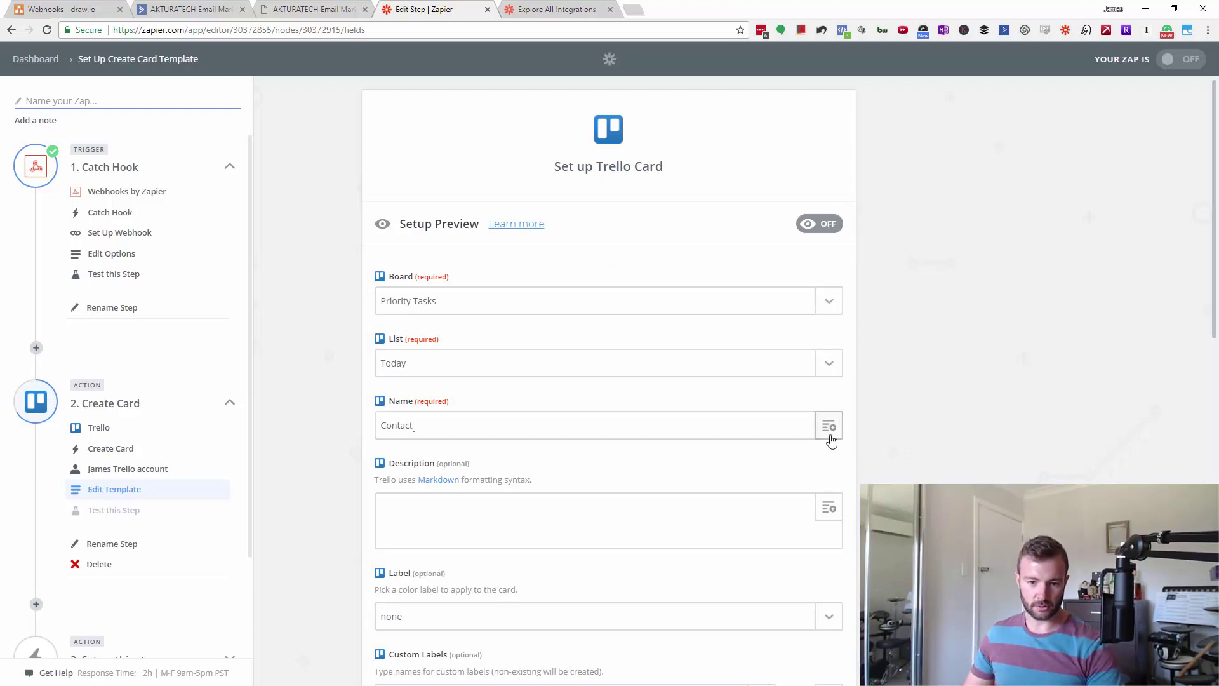
pyautogui.click(829, 427)
pyautogui.click(466, 511)
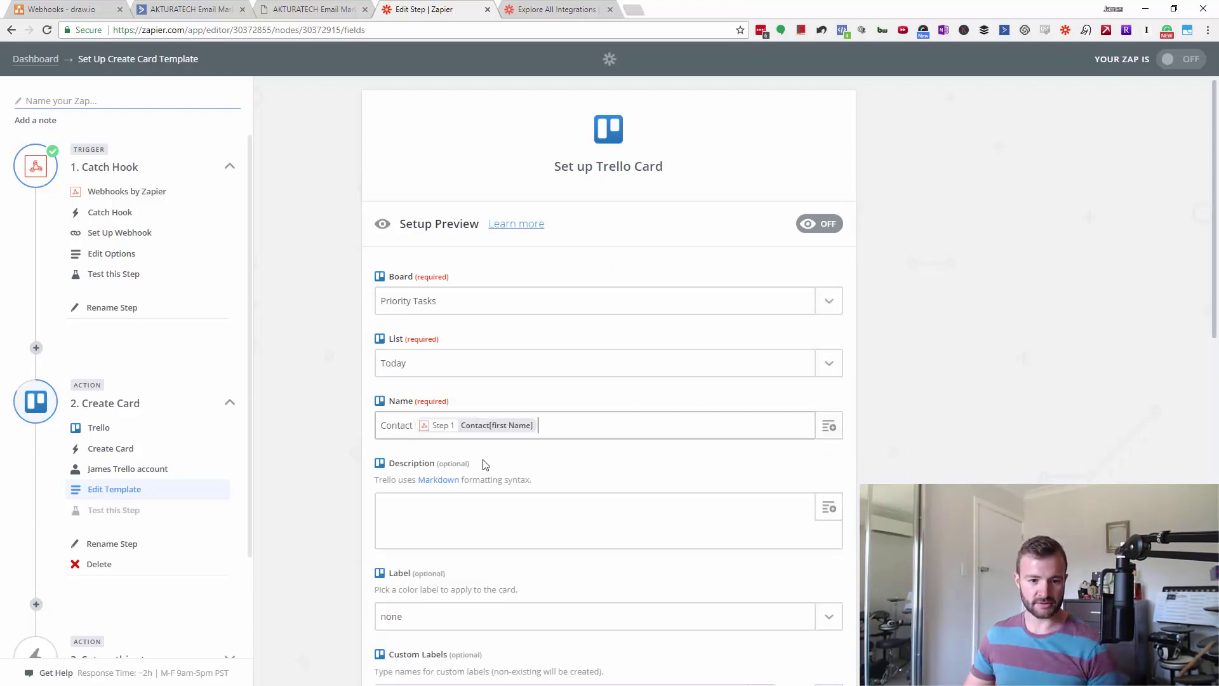
pyautogui.click(805, 431)
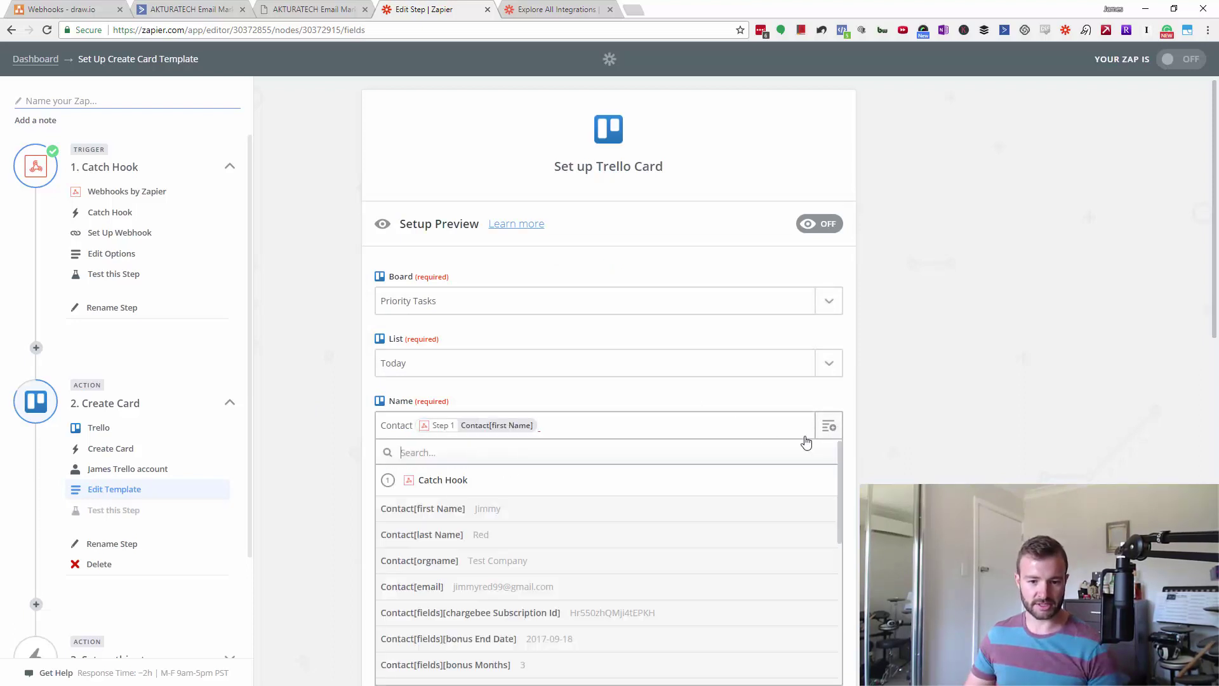
pyautogui.click(405, 538)
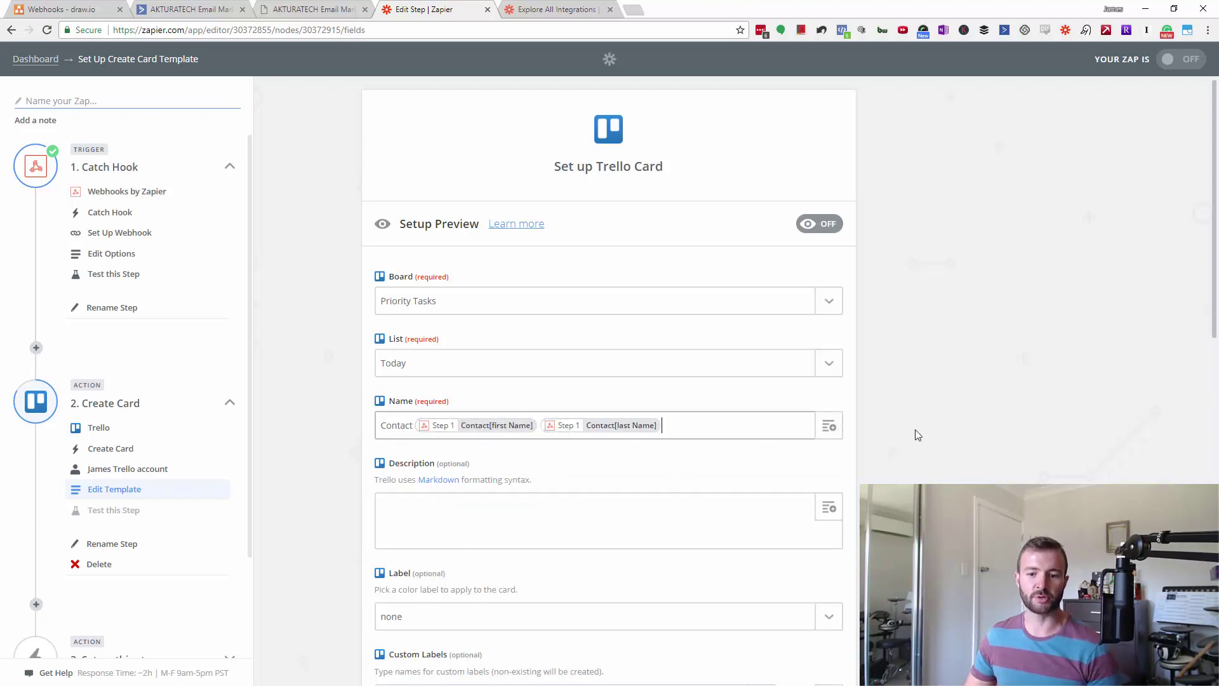
pyautogui.scroll(-2, 859, 437)
pyautogui.scroll(1, 723, 373)
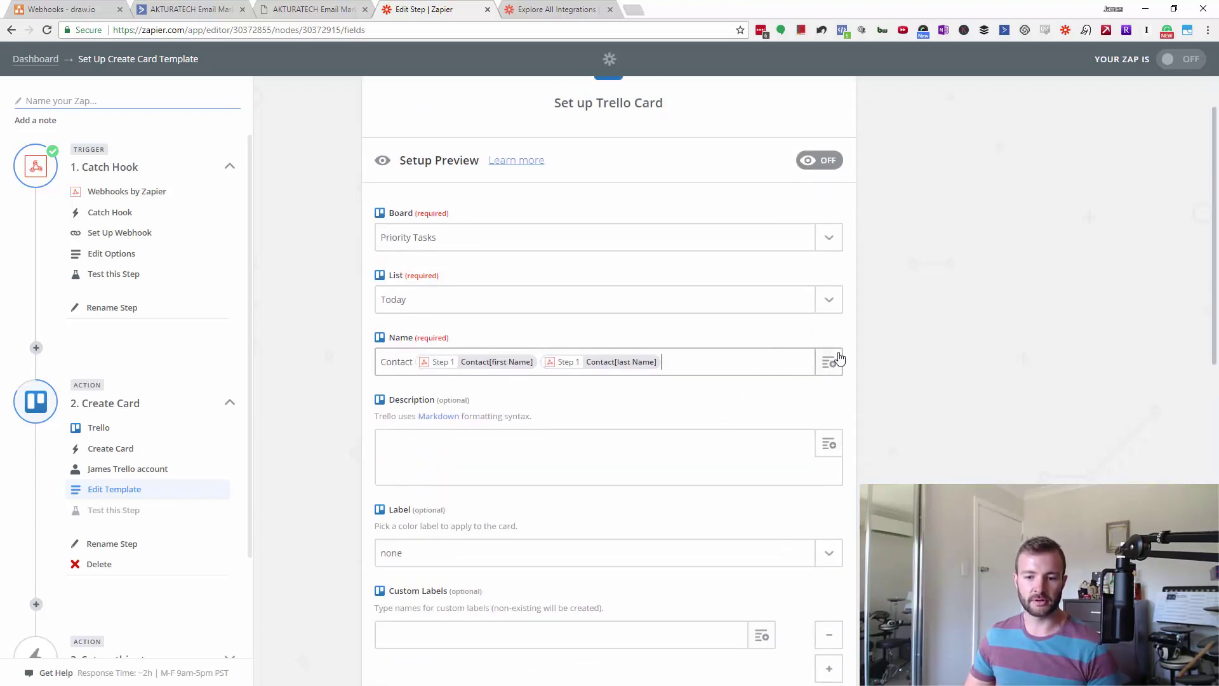
pyautogui.click(835, 357)
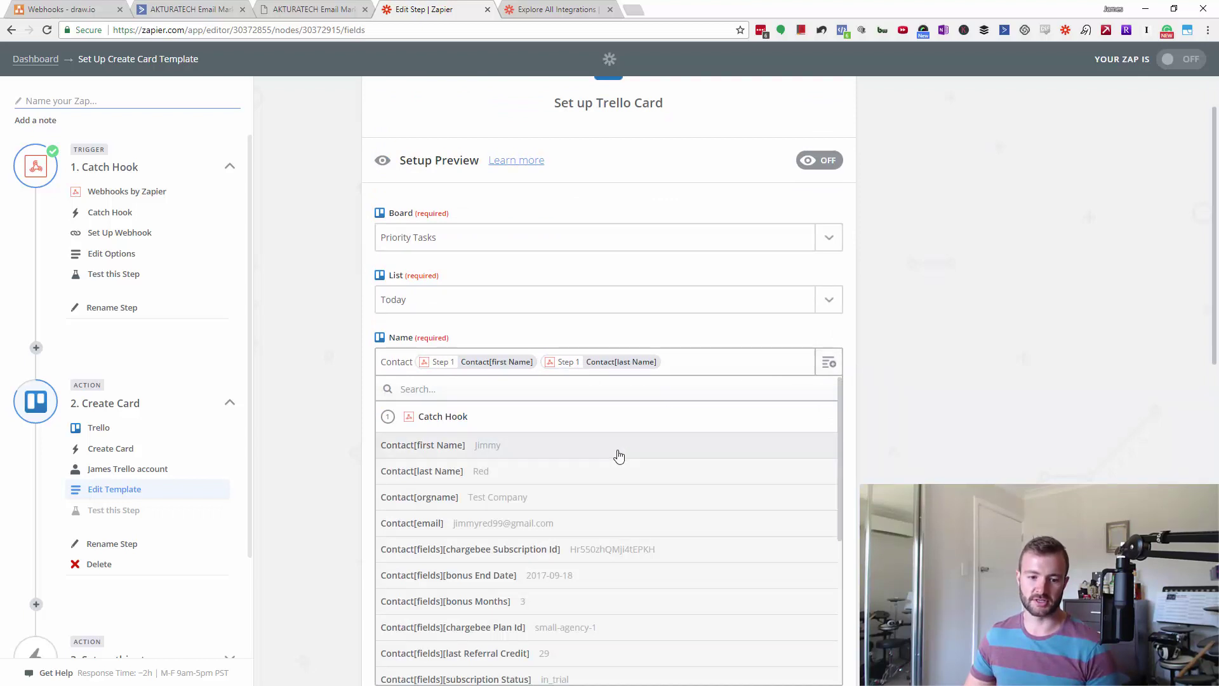
pyautogui.scroll(-4, 611, 492)
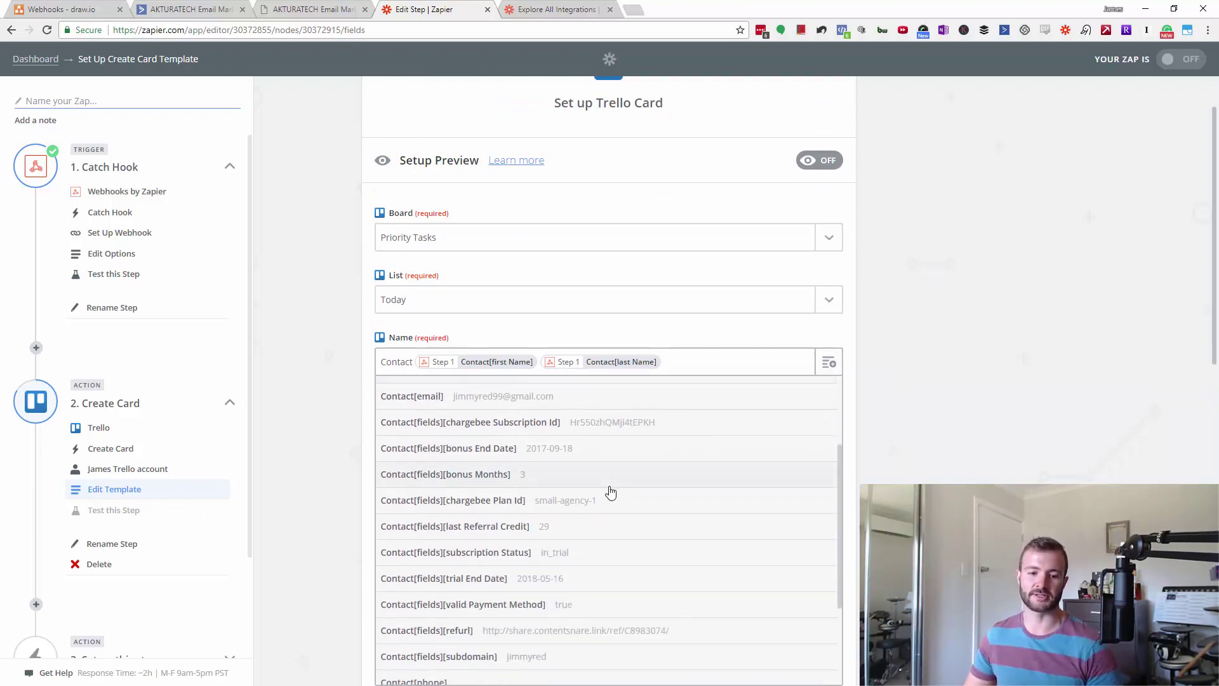
pyautogui.press('Escape')
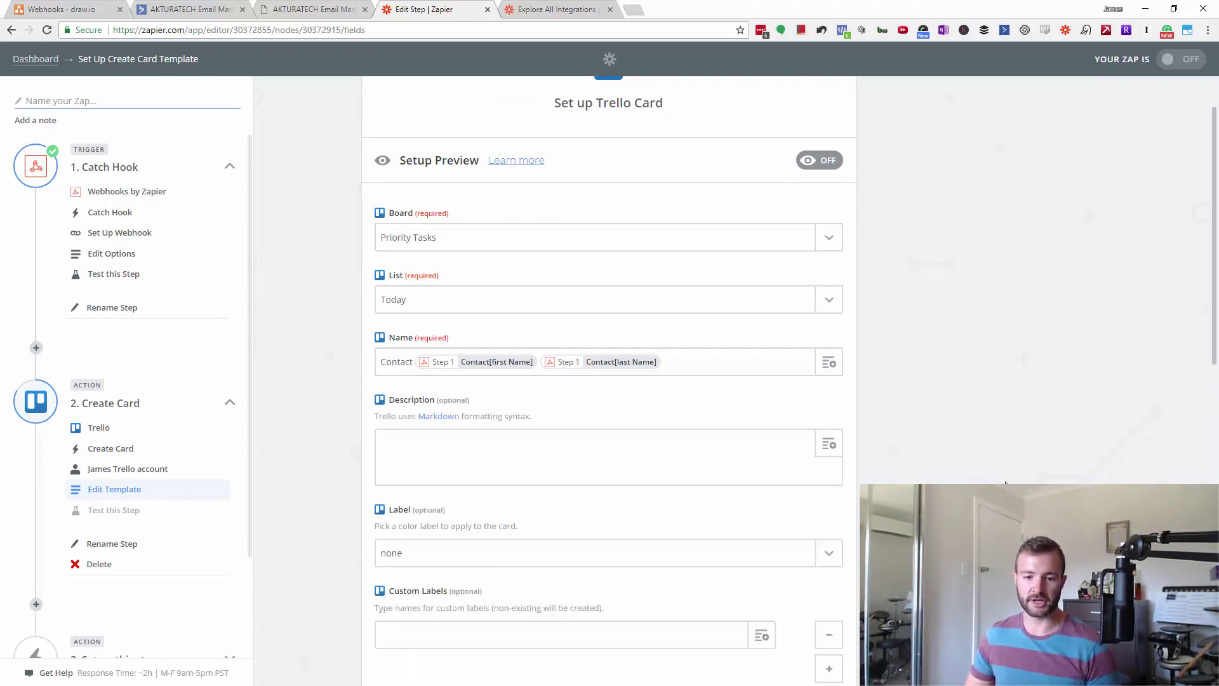
# Step: Set the card description to 'Send an email to [email] from [orgname]' using contact fields
pyautogui.click(585, 449)
pyautogui.write('Send ')
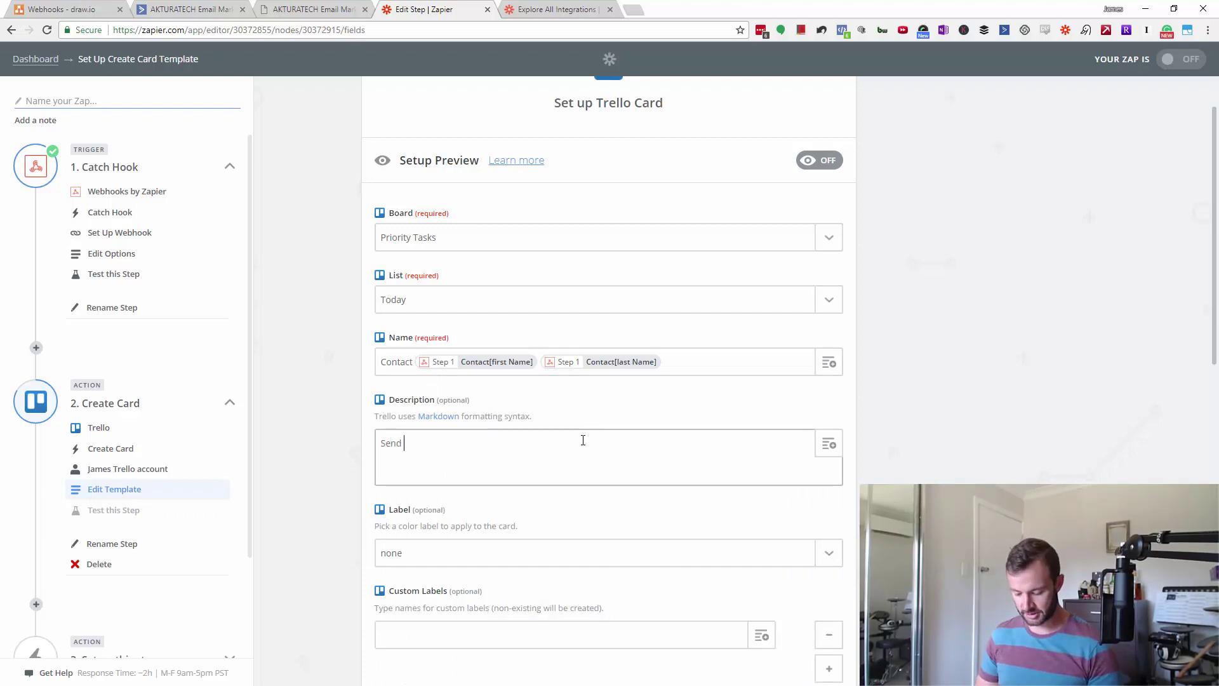
pyautogui.write('a')
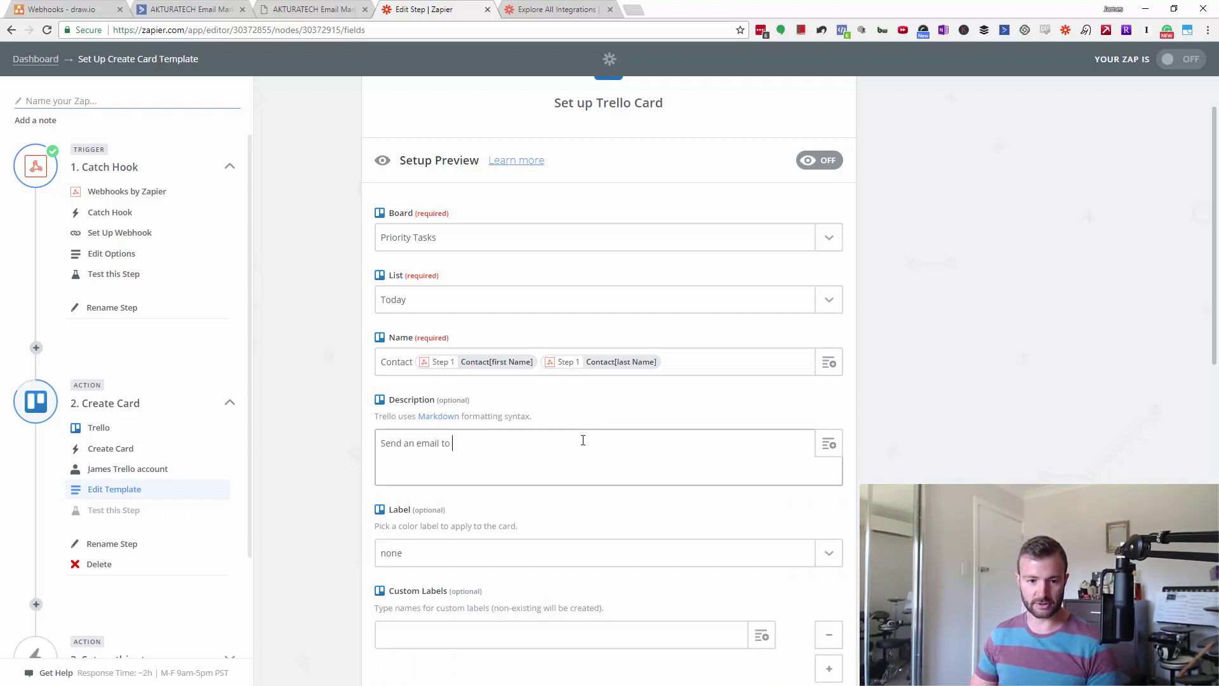
pyautogui.click(828, 443)
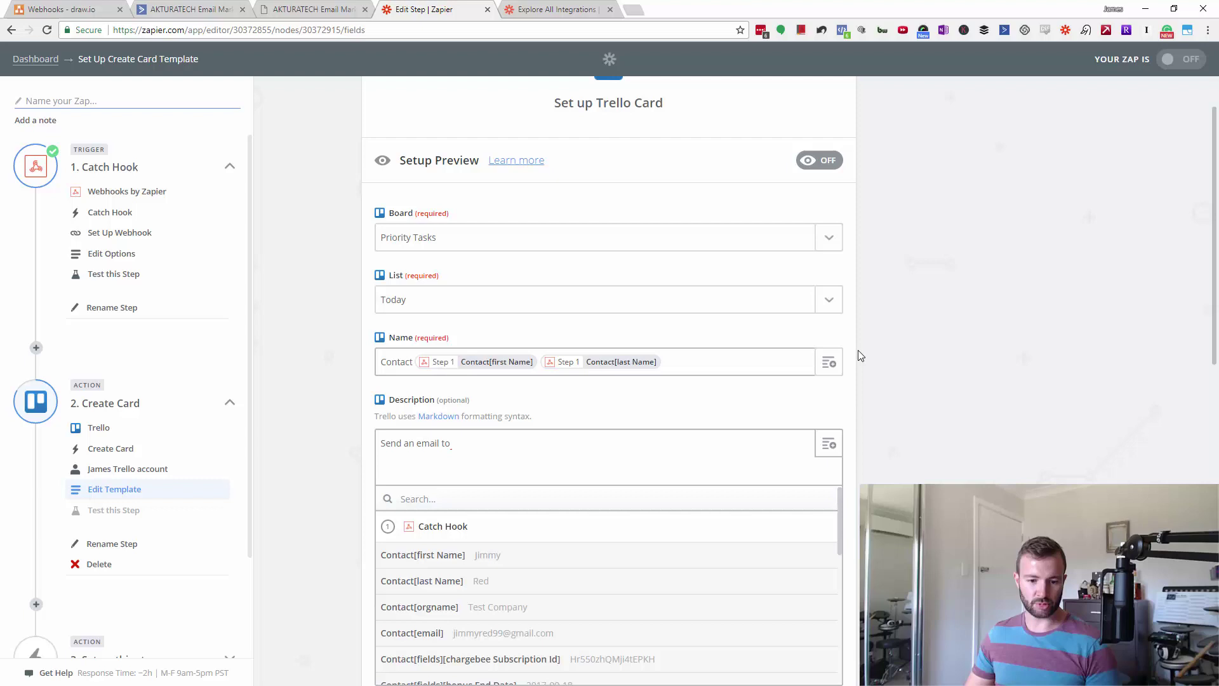
pyautogui.scroll(-1, 860, 353)
pyautogui.click(469, 570)
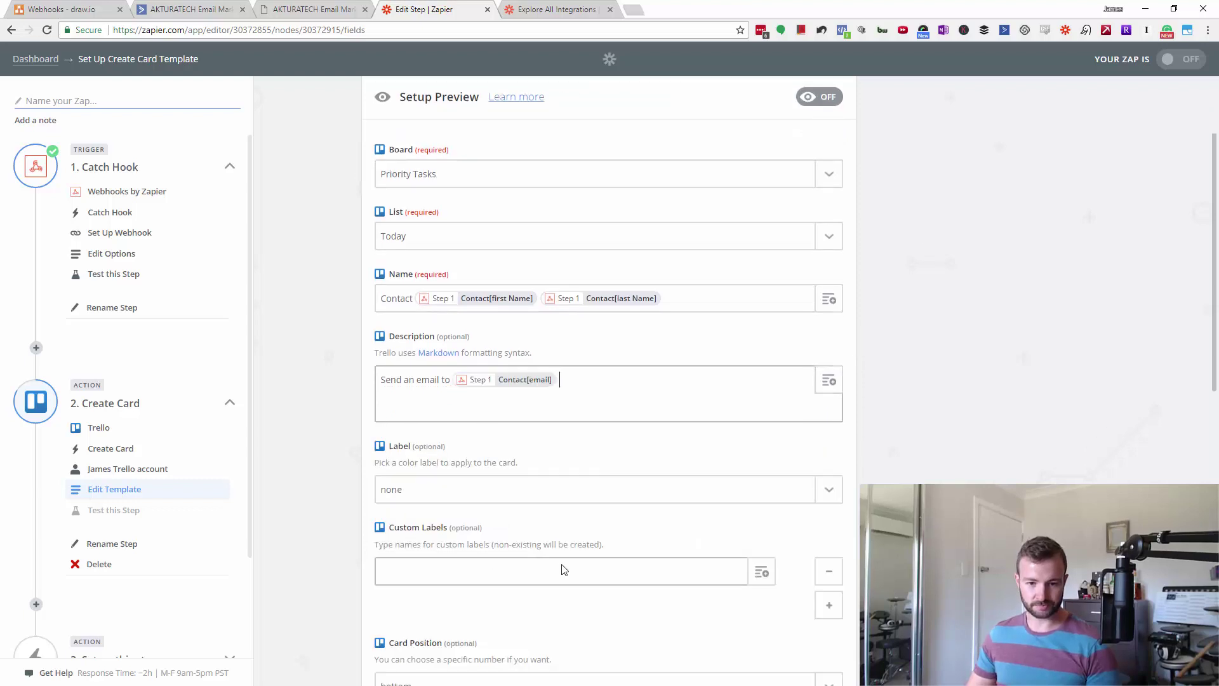
pyautogui.click(830, 383)
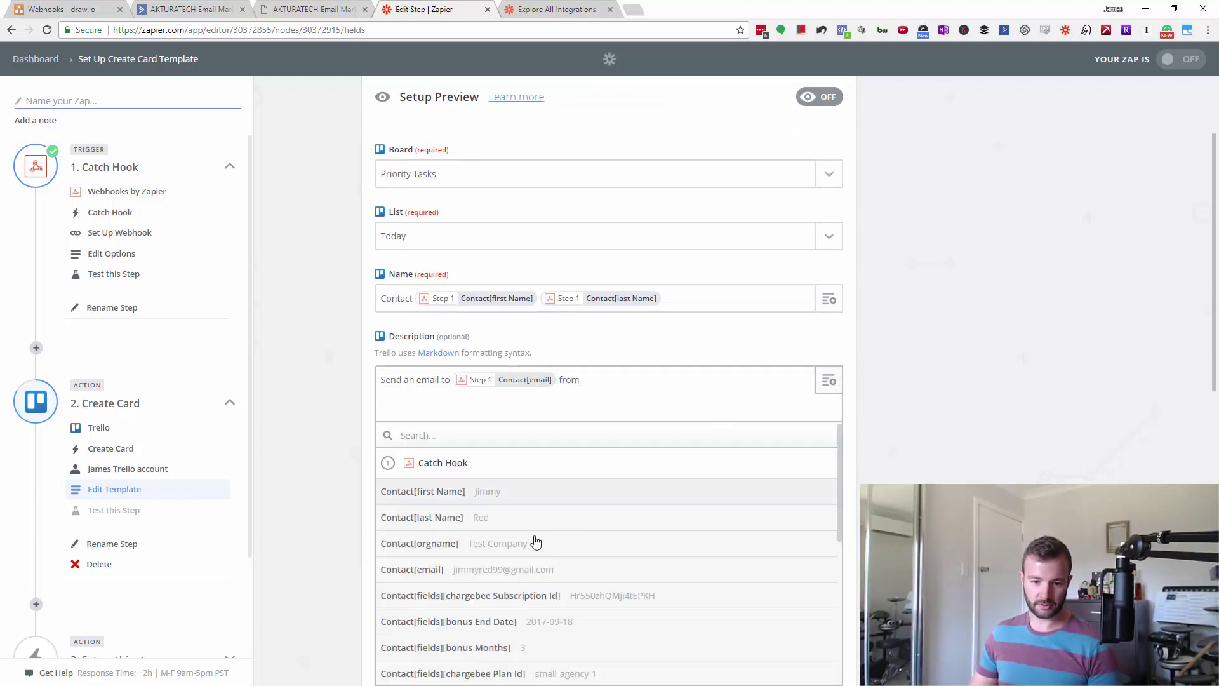
pyautogui.click(432, 550)
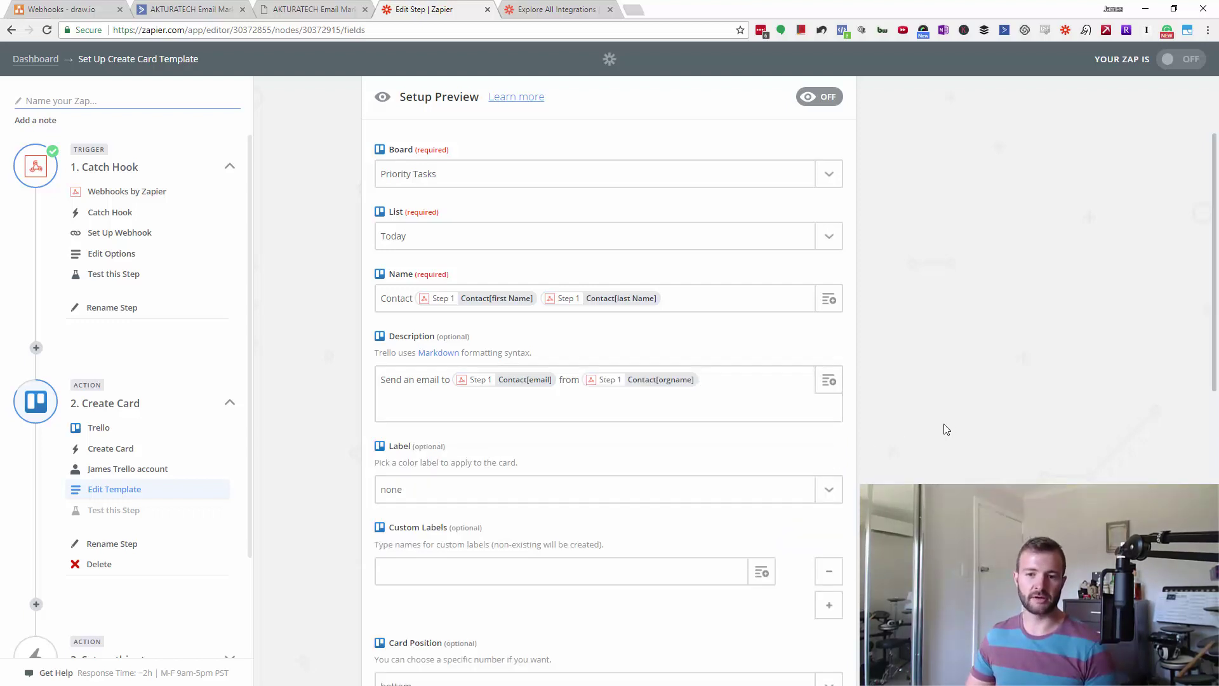
pyautogui.scroll(-2, 946, 429)
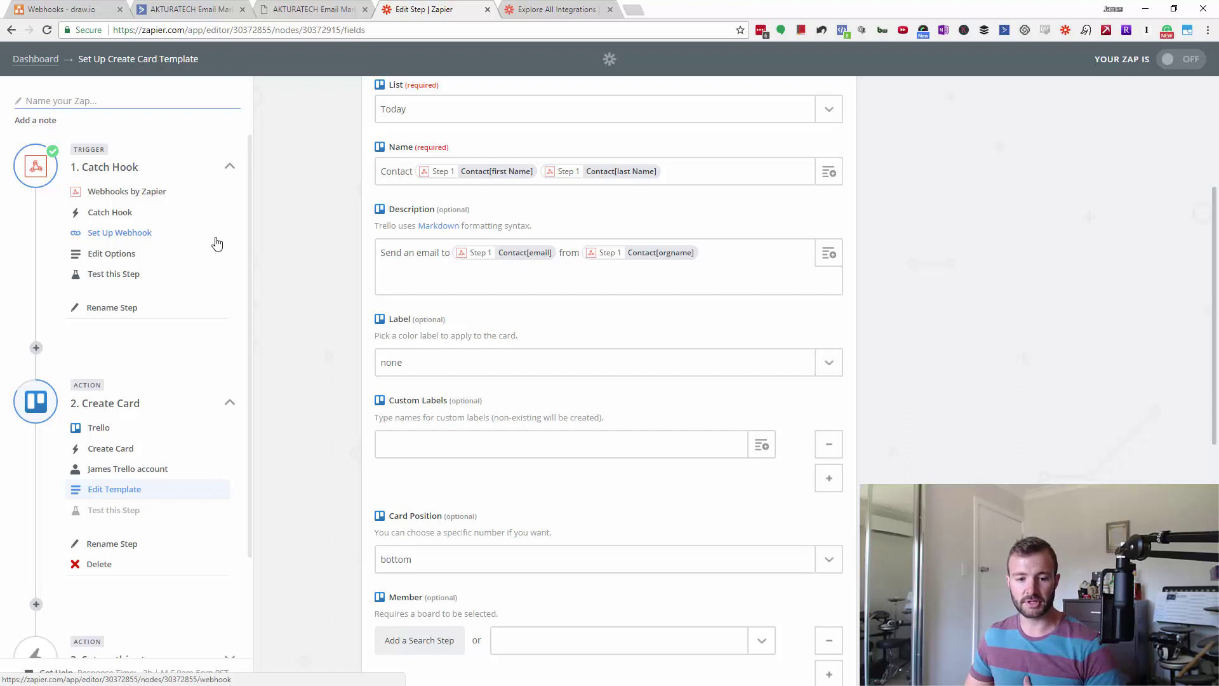
pyautogui.scroll(-9, 1000, 413)
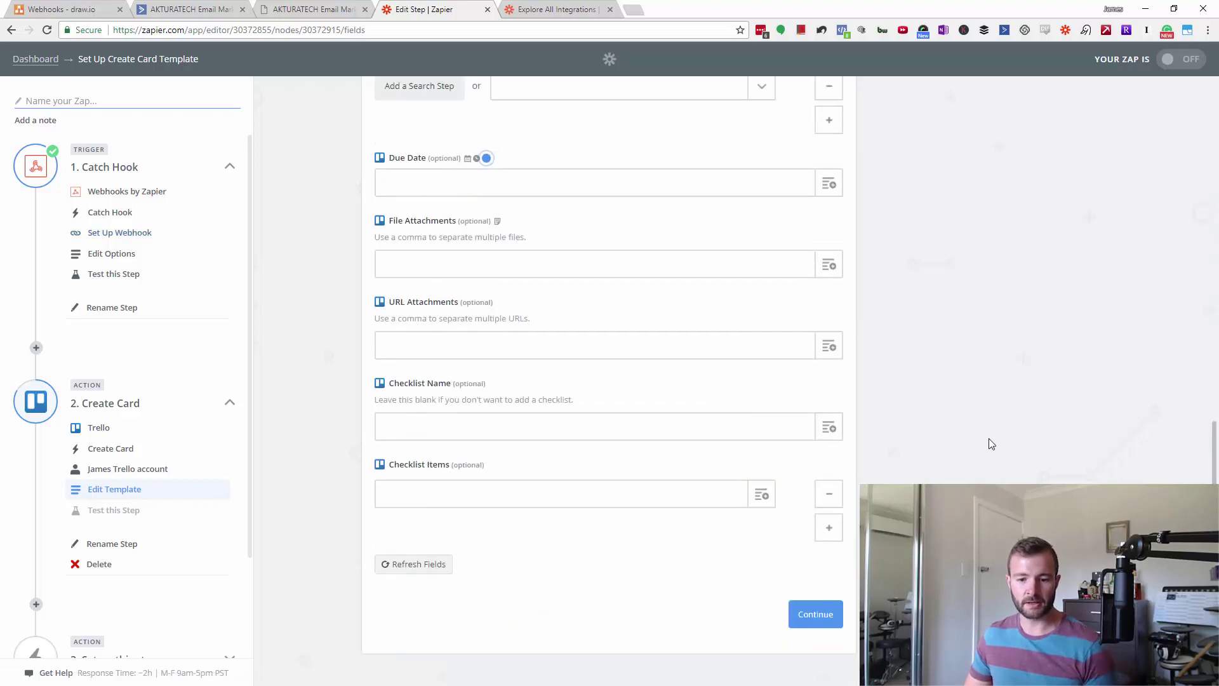
# Step: Save the Trello Create Card template, skip its test card, and continue to a new third step
pyautogui.click(809, 608)
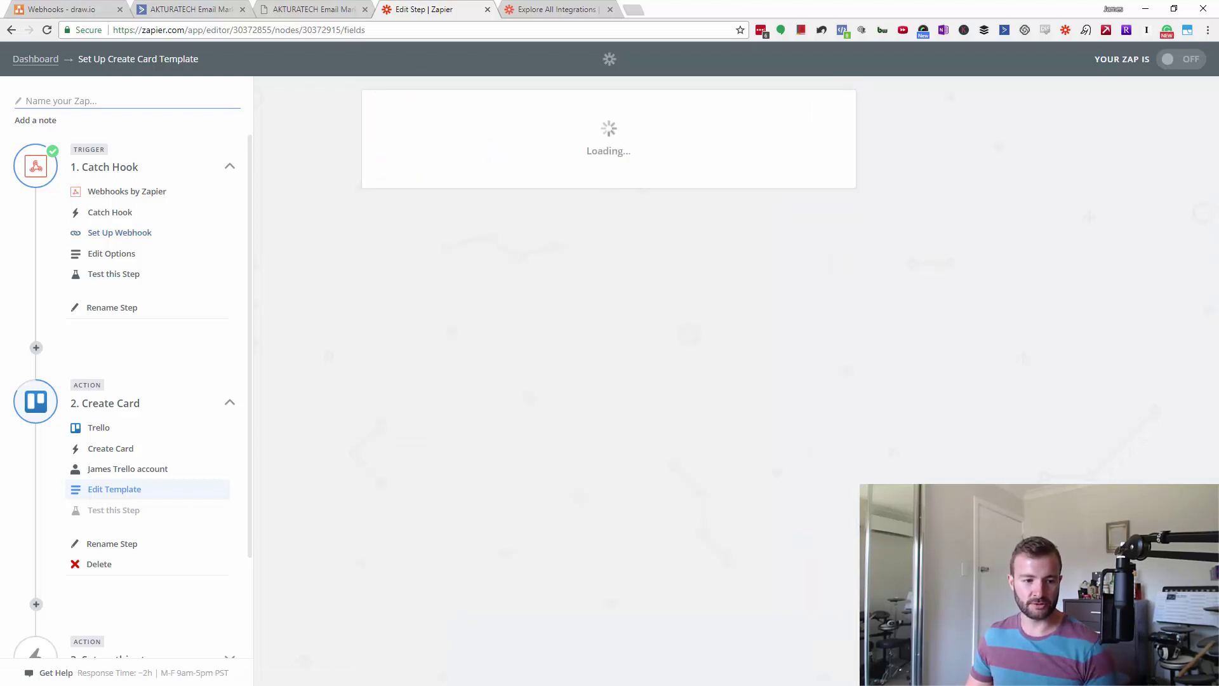
pyautogui.scroll(-1, 849, 403)
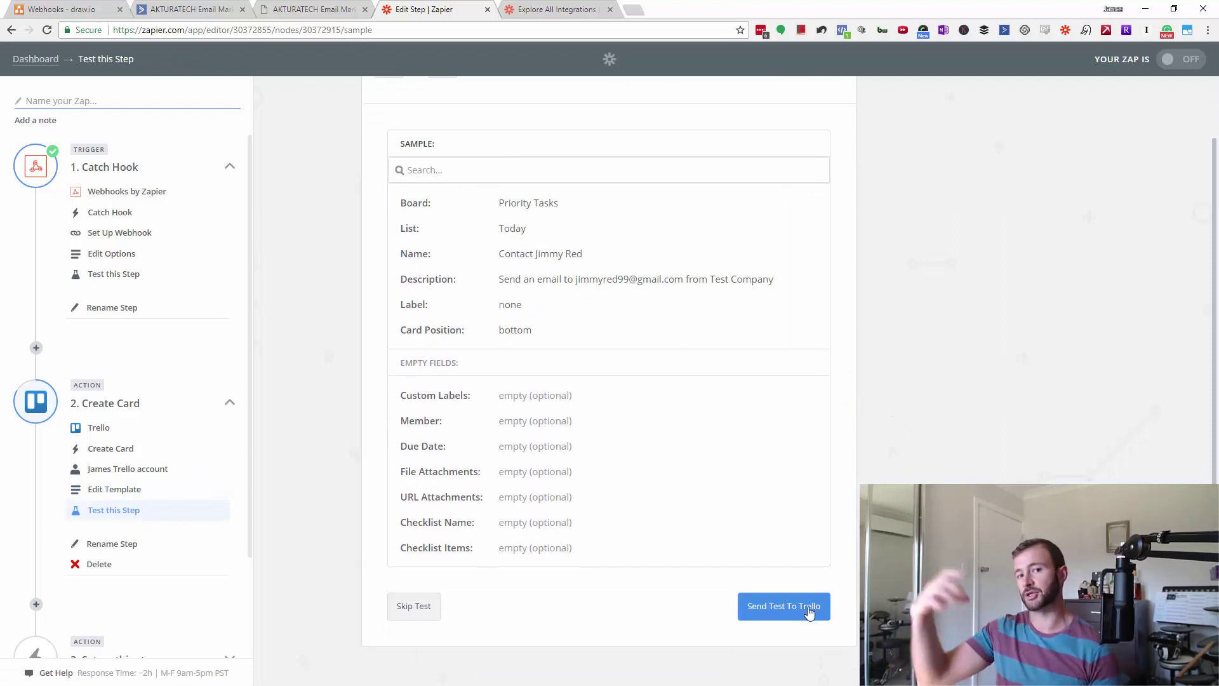
pyautogui.click(387, 617)
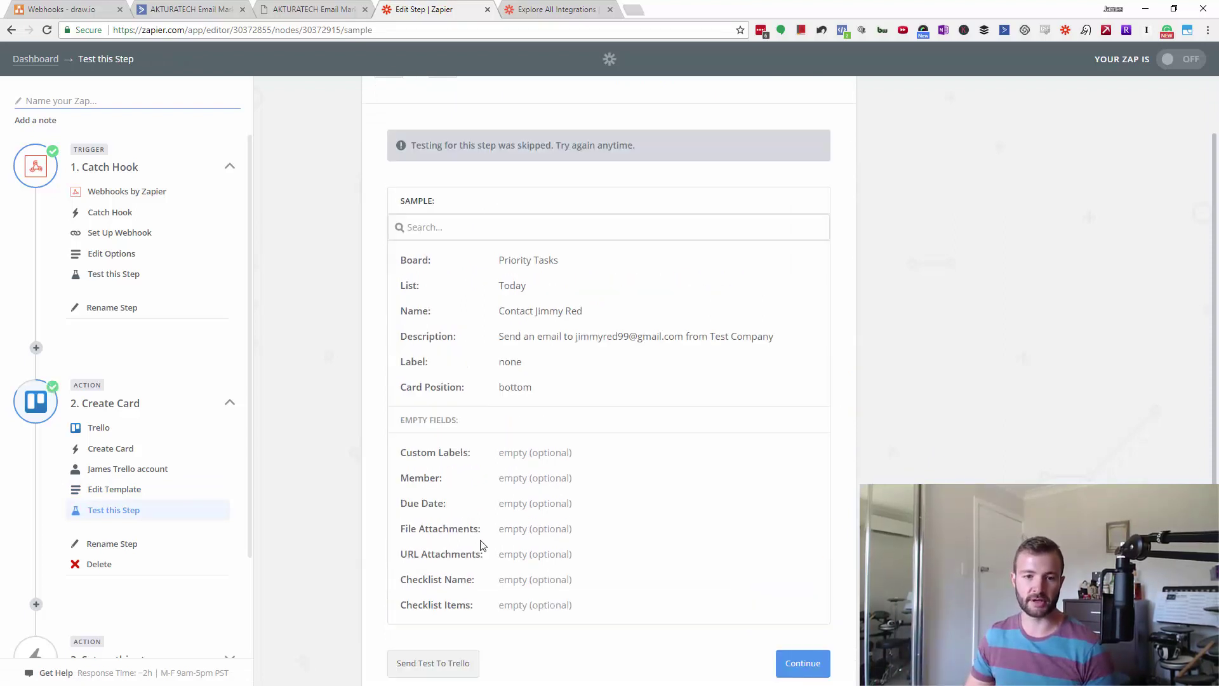
pyautogui.scroll(-1, 611, 530)
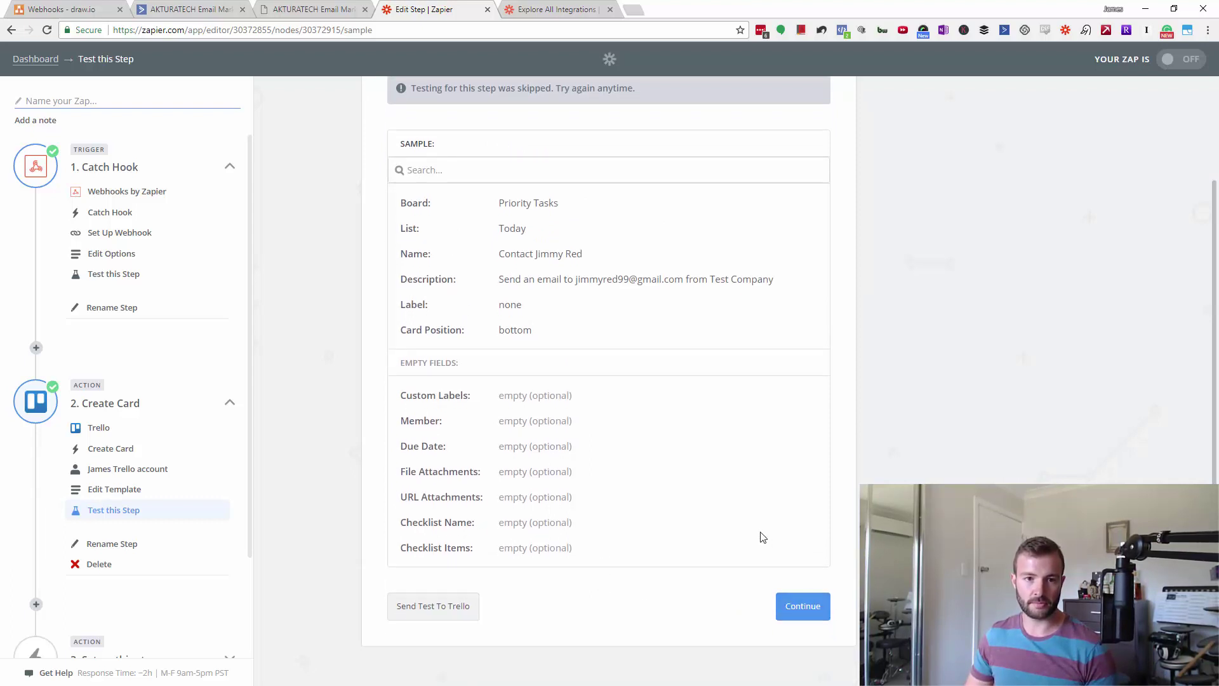
pyautogui.click(824, 602)
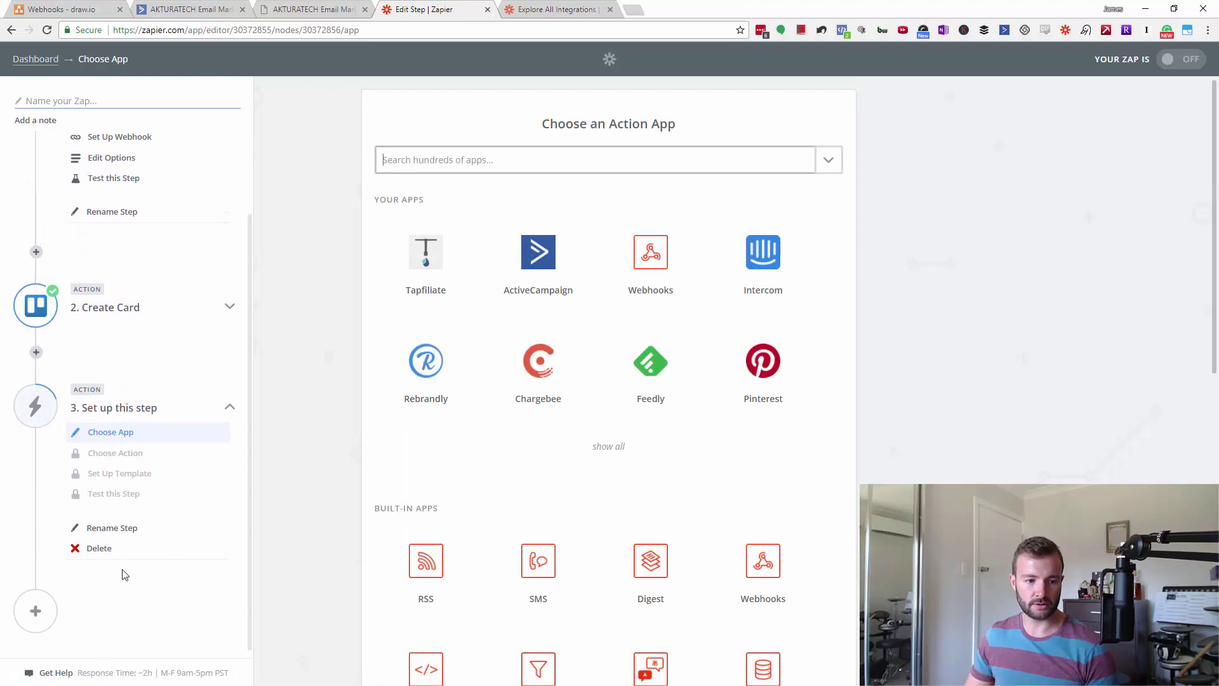
# Step: Delete the empty third step and re-run the Catch Hook trigger test successfully
pyautogui.click(96, 551)
pyautogui.click(114, 550)
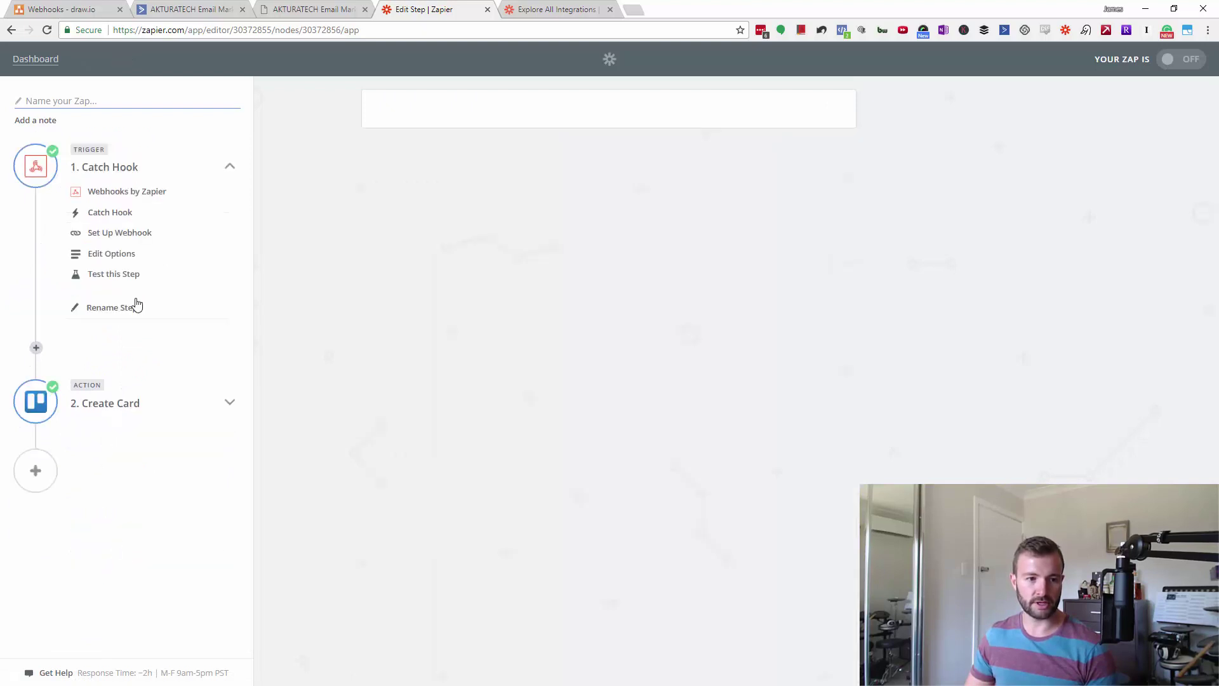
pyautogui.click(487, 202)
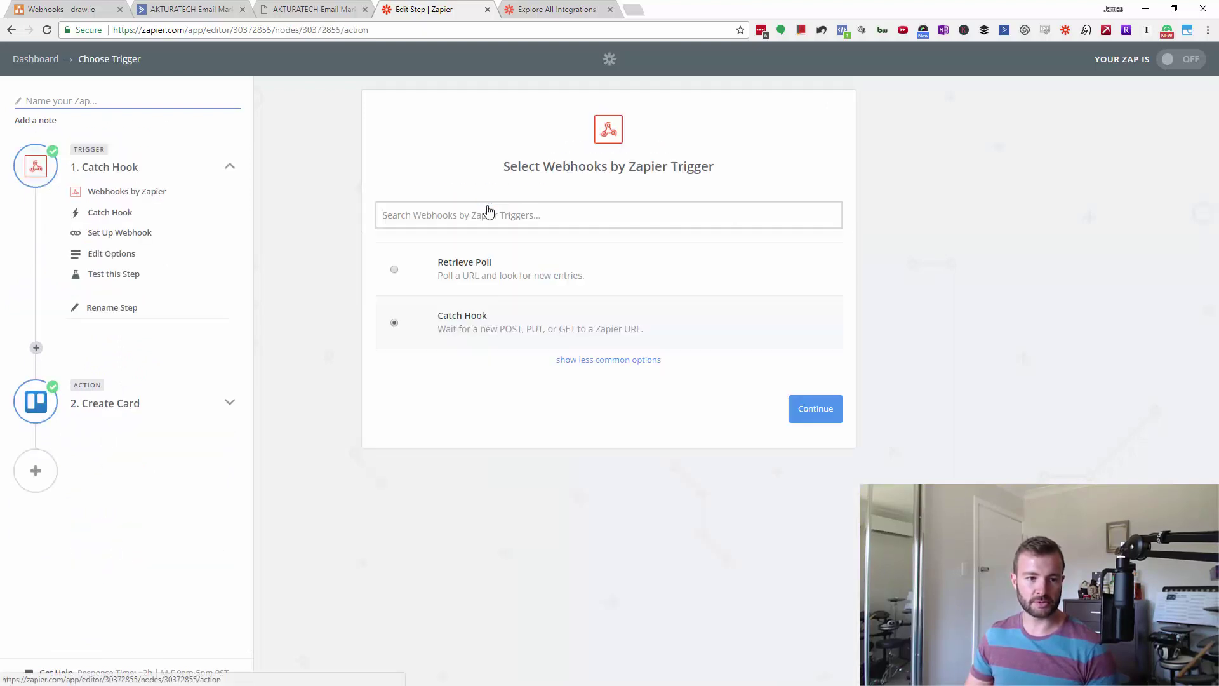
pyautogui.click(819, 414)
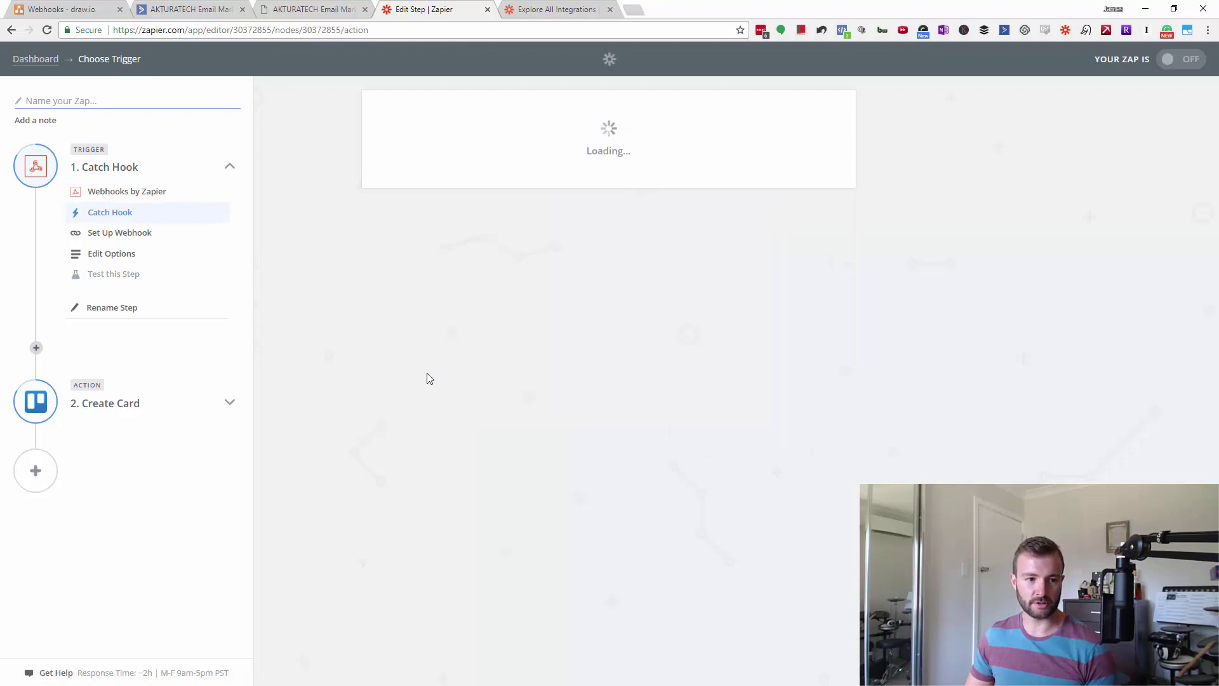
pyautogui.click(101, 274)
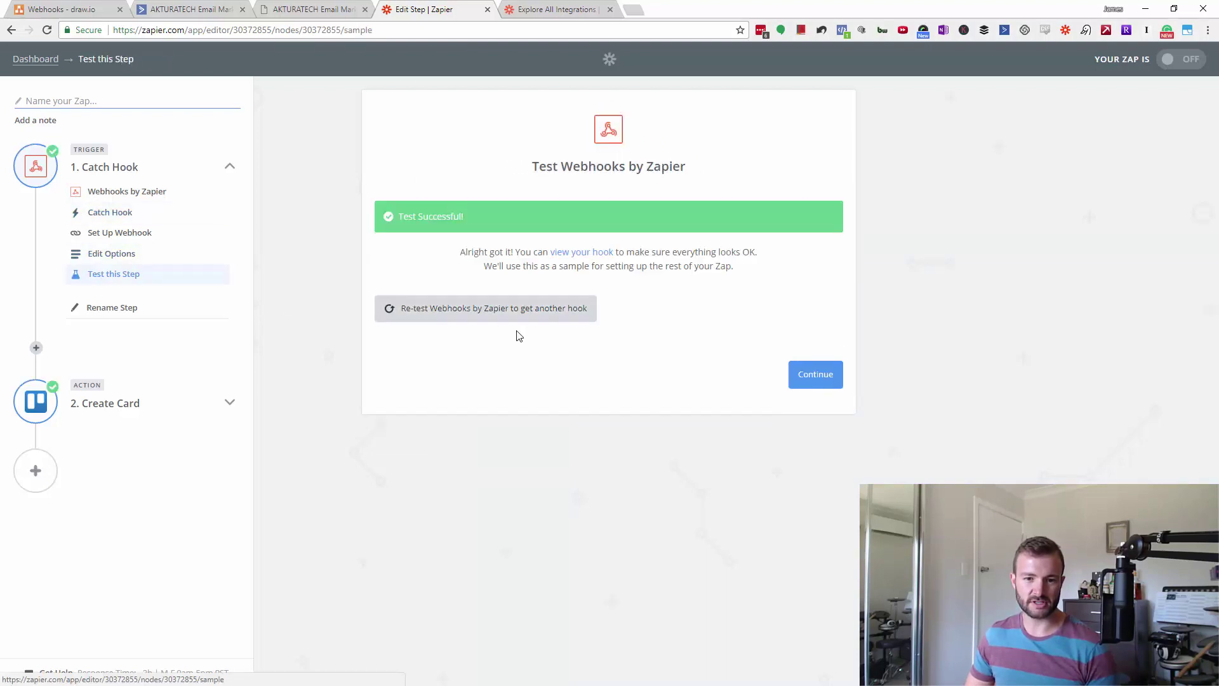
pyautogui.click(824, 382)
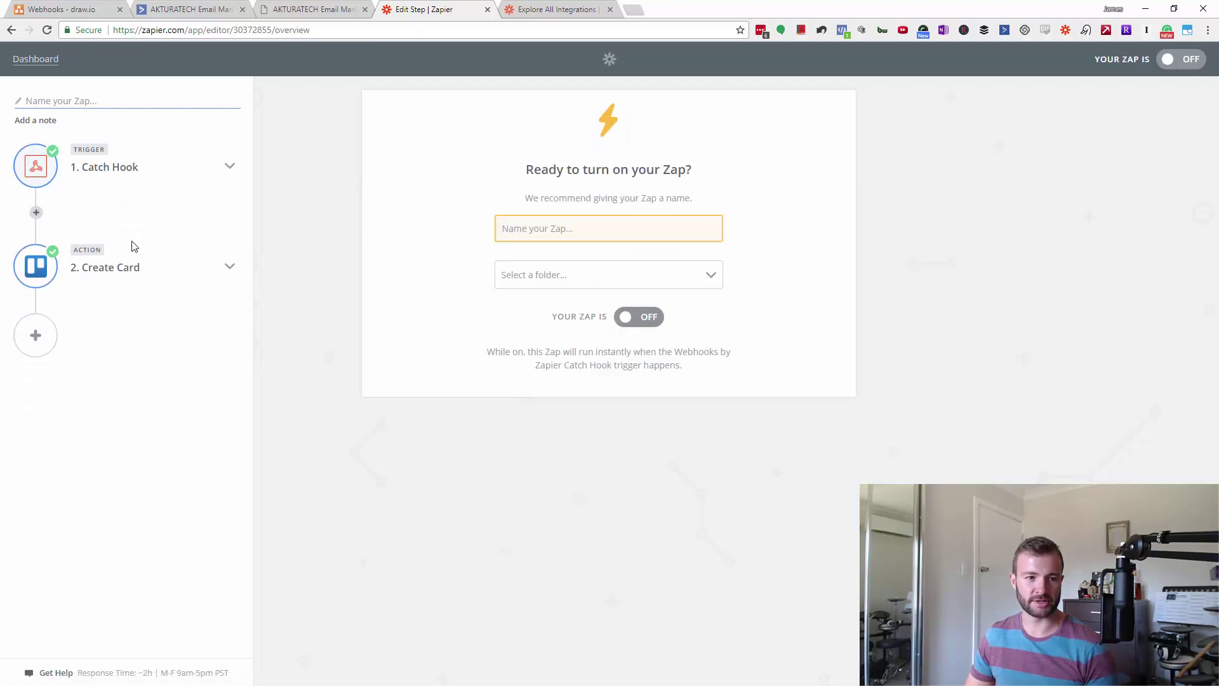
# Step: Name the Zap 'Test' and switch its Your Zap Is toggle to ON
pyautogui.click(613, 224)
pyautogui.write('Test')
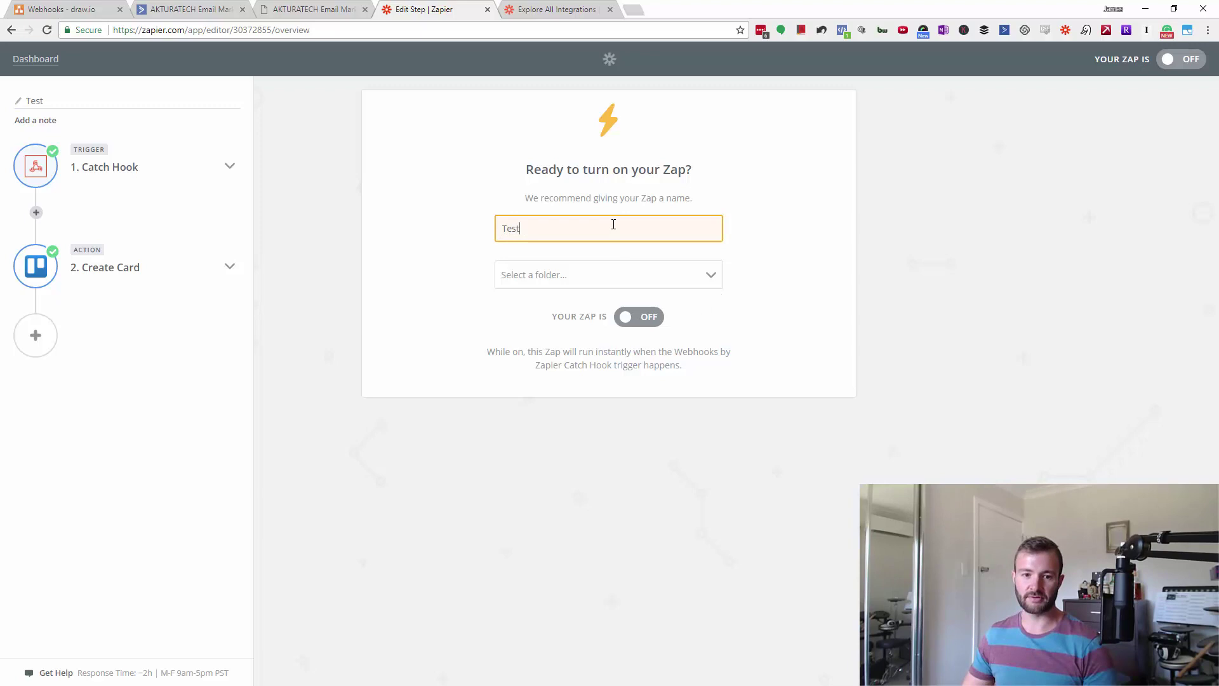
pyautogui.click(642, 327)
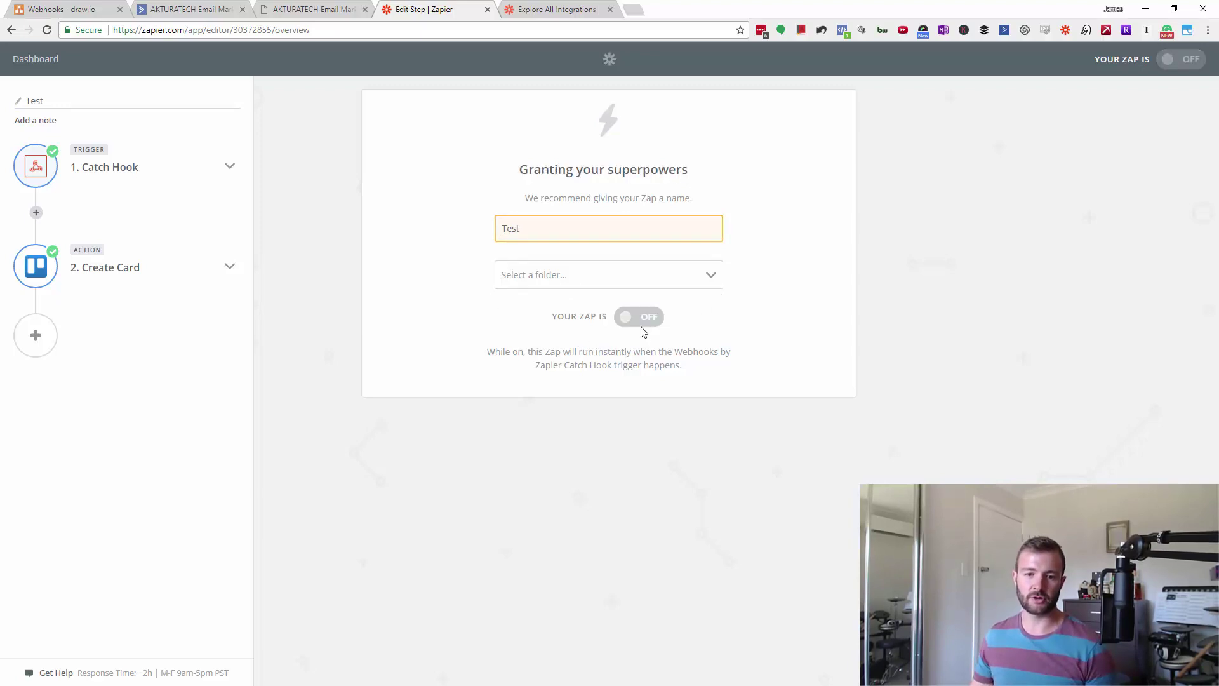